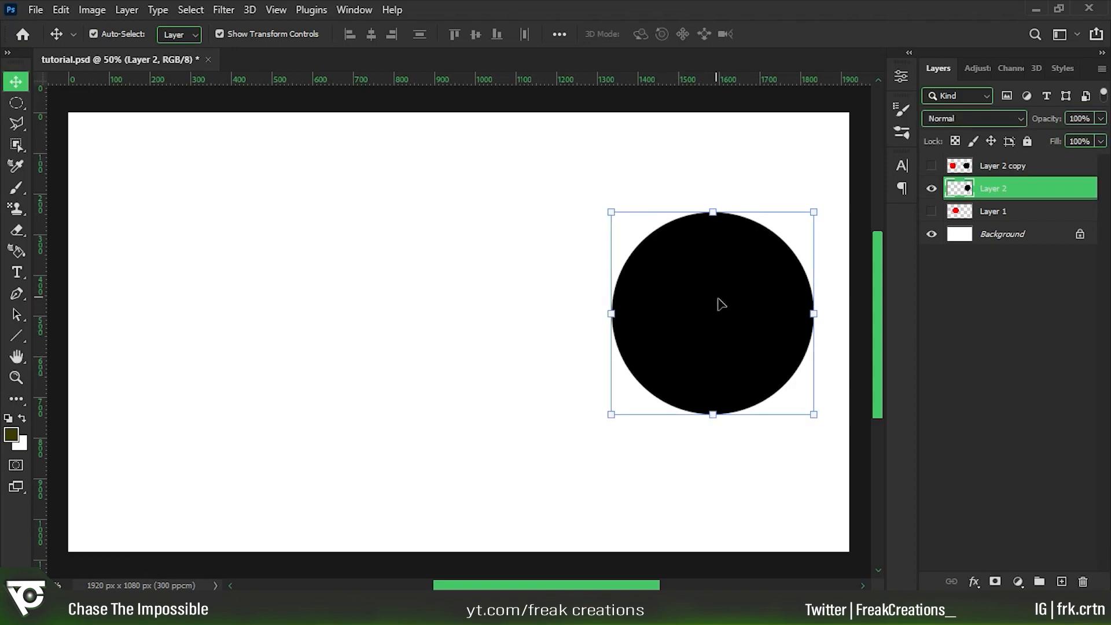
# Move the black circle on Layer 2 horizontally toward the canvas centre and deselect the layer.
pyautogui.moveTo(717, 312); pyautogui.dragTo(644, 313)
pyautogui.click(261, 268)
pyautogui.press('h')
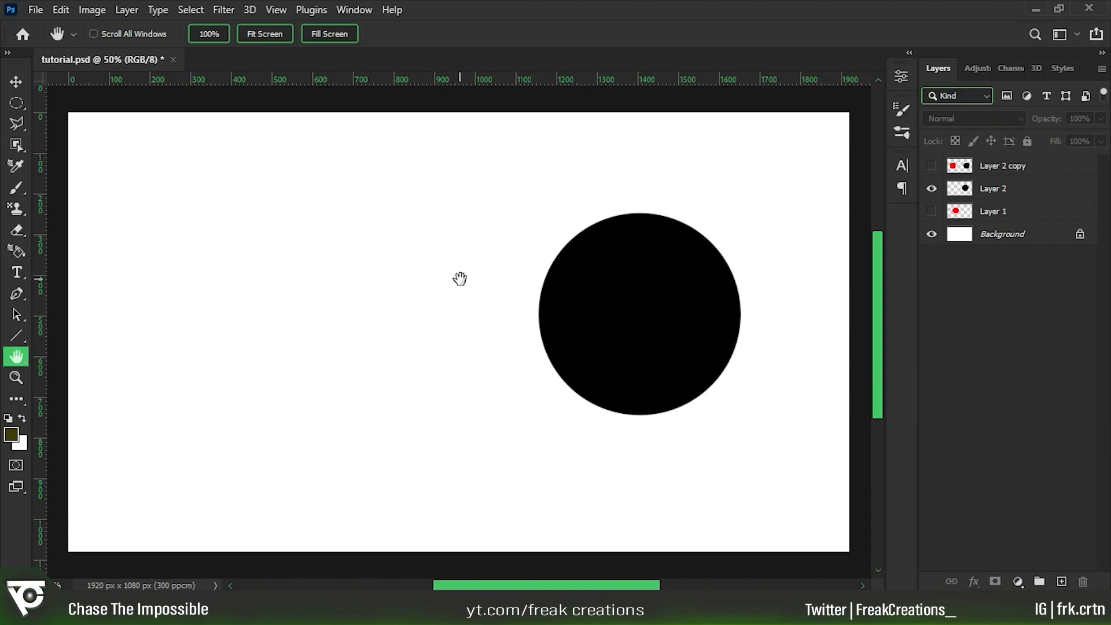
pyautogui.press('v')
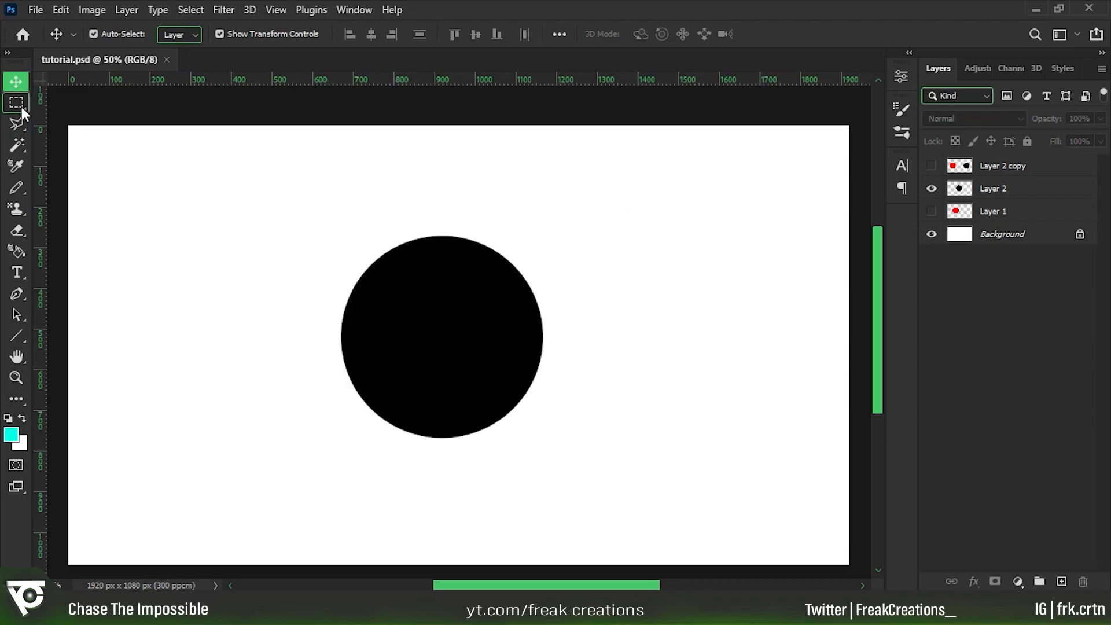
# Select a rectangular area inside the black circle on Layer 2, try deleting its pixels, and undo the deletion.
pyautogui.click(17, 103)
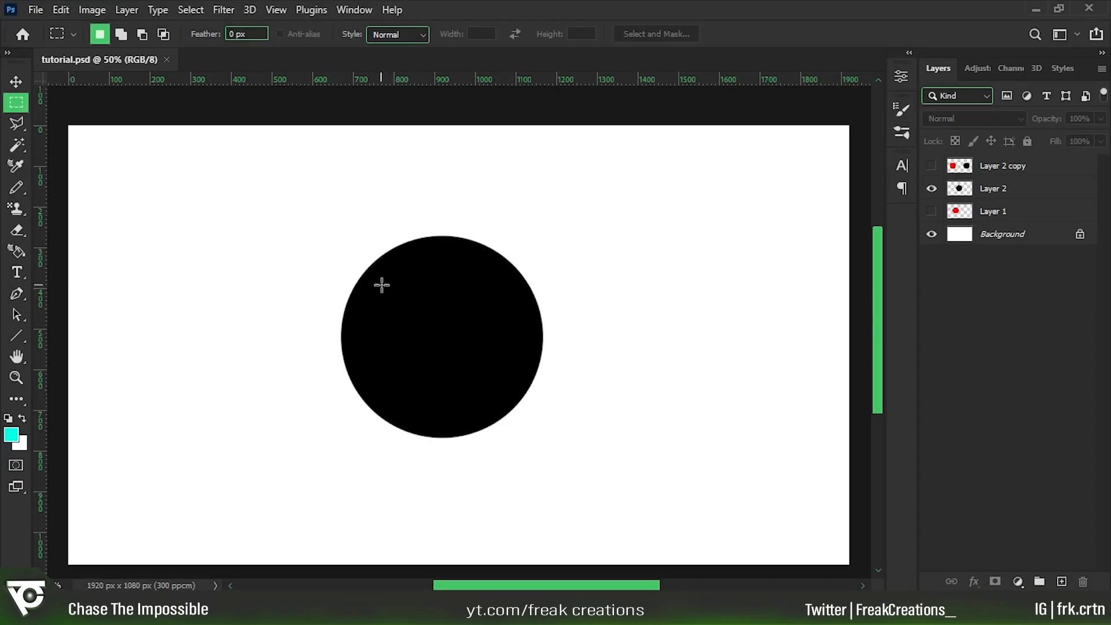
pyautogui.moveTo(380, 279); pyautogui.dragTo(504, 389)
pyautogui.click(1007, 191)
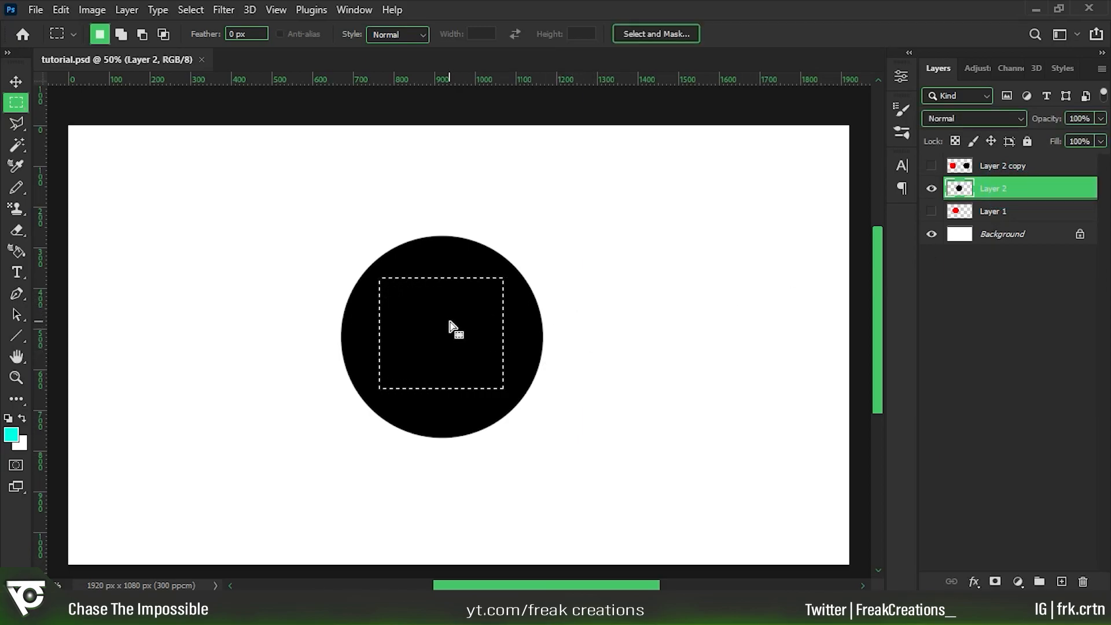
pyautogui.press('Delete')
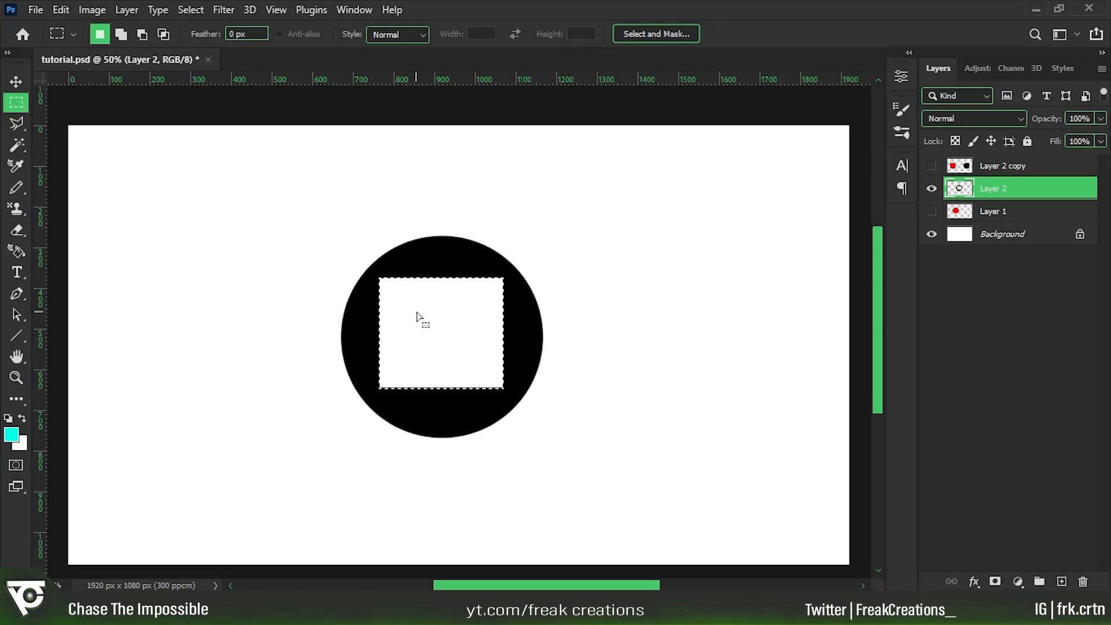
pyautogui.hotkey('ctrl', 'z')
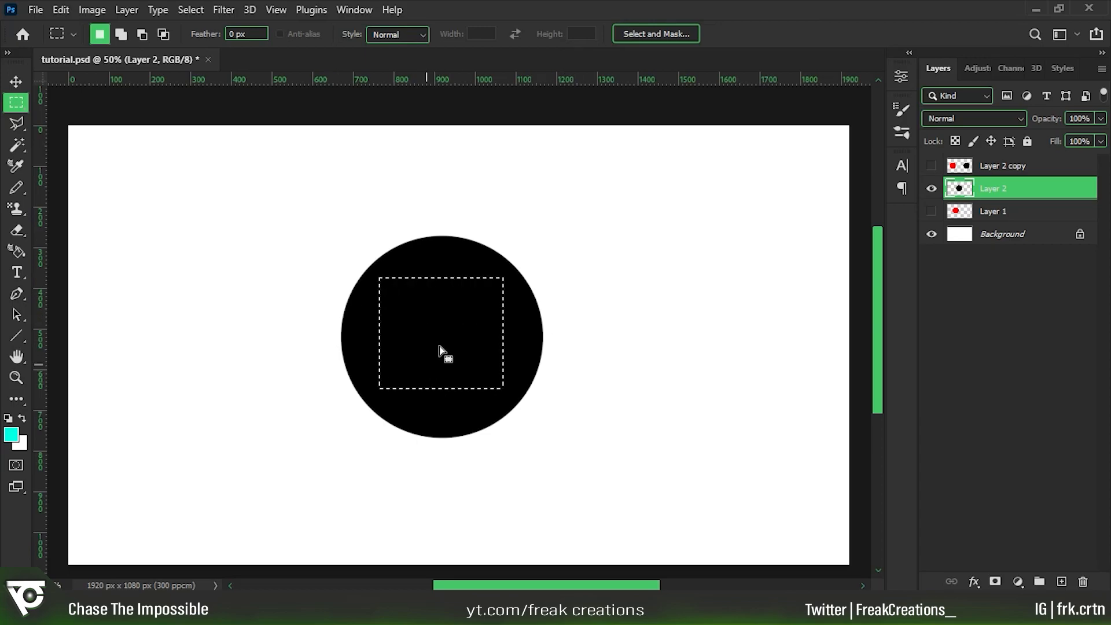
# Try a Solid Color fill layer inside the rectangular selection, shifting its colour from cyan to a fully saturated green.
pyautogui.click(1018, 581)
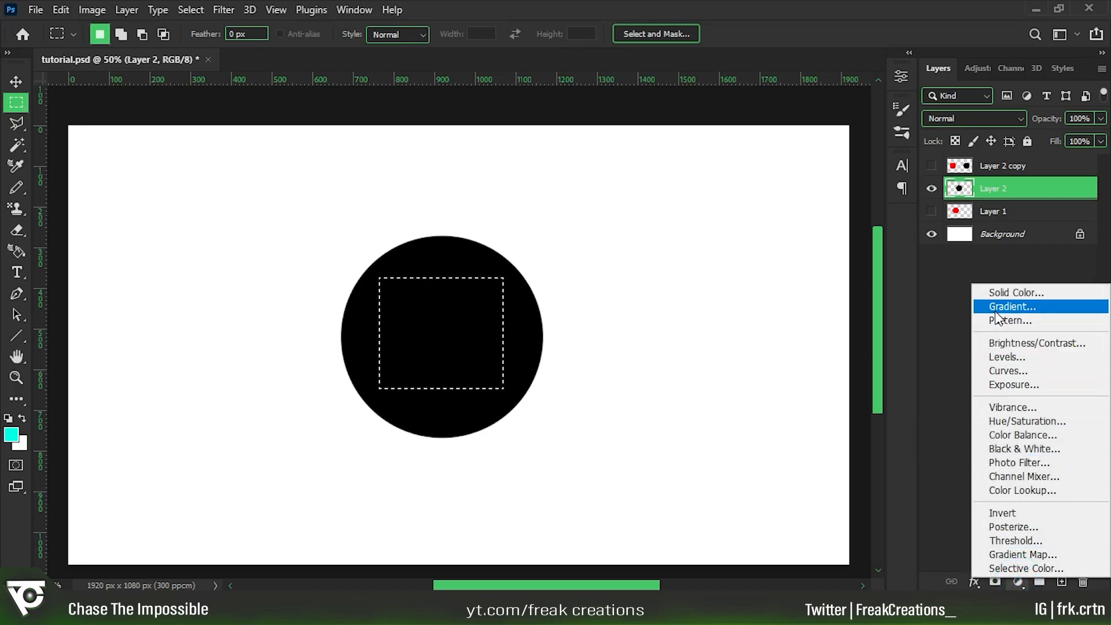
pyautogui.click(1003, 296)
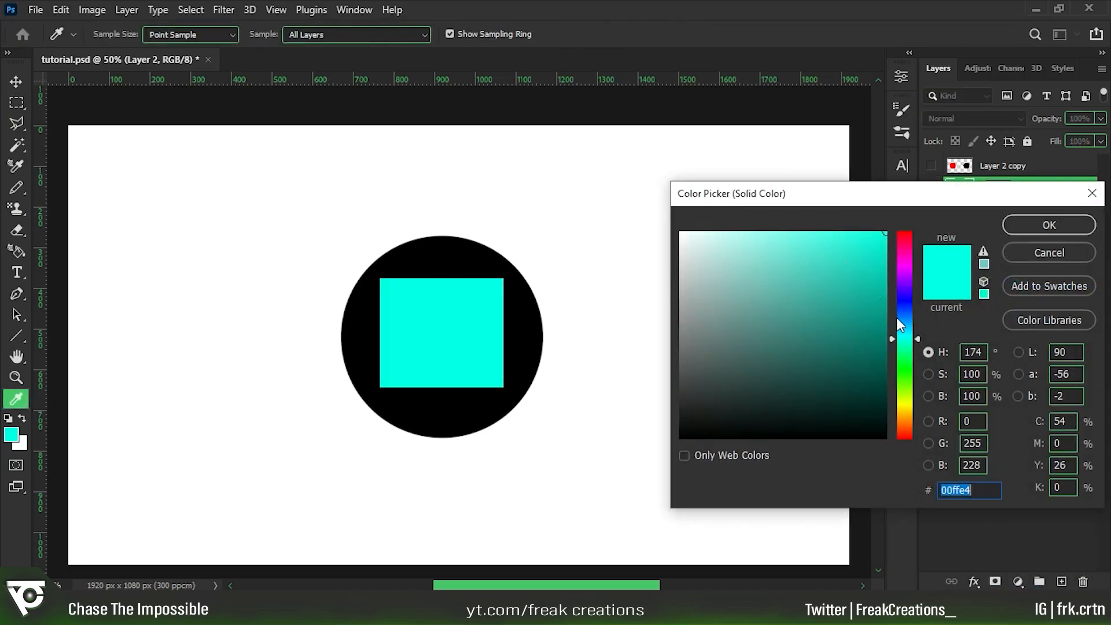
pyautogui.moveTo(910, 338); pyautogui.dragTo(909, 375)
pyautogui.moveTo(860, 245); pyautogui.dragTo(887, 232)
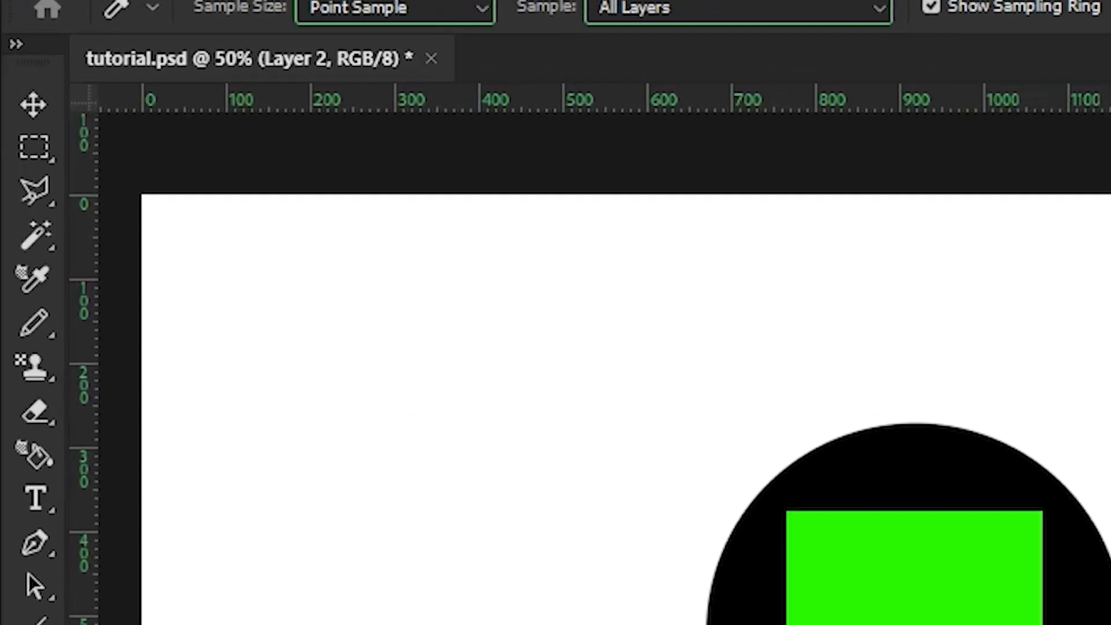
# Draw an elliptical selection inside the black circle with the Elliptical Marquee tool, reposition it, and deselect.
pyautogui.rightClick(33, 147)
pyautogui.click(223, 181)
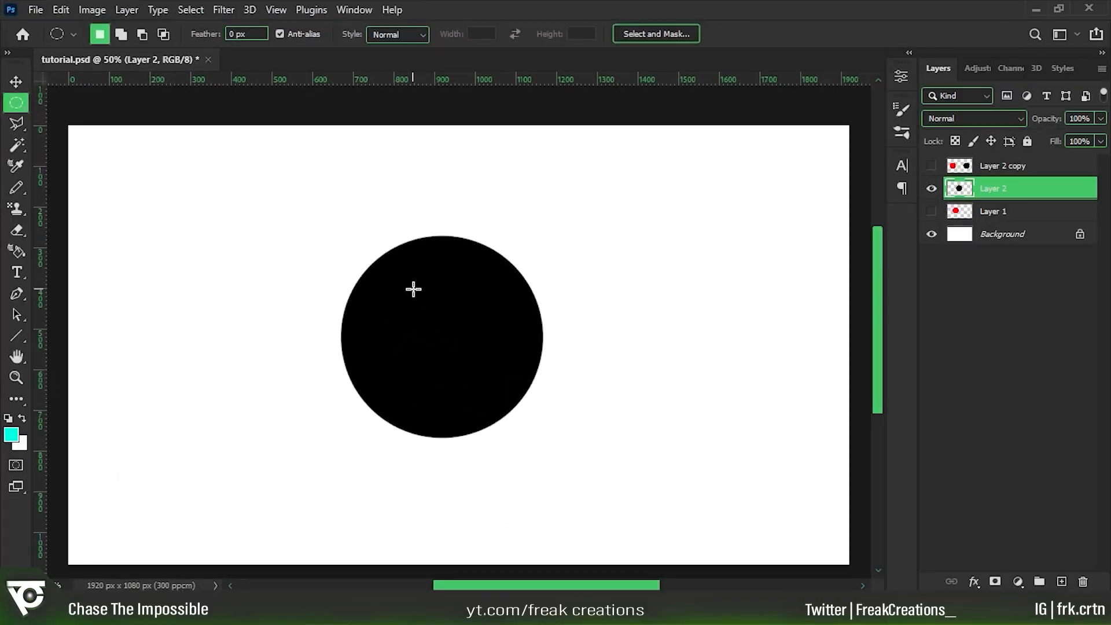
pyautogui.moveTo(403, 288); pyautogui.dragTo(516, 404)
pyautogui.moveTo(462, 354); pyautogui.dragTo(442, 330)
pyautogui.hotkey('ctrl', 'd')
# Select the upper half of the black circle freehand with the Lasso tool and cut it from Layer 2.
pyautogui.click(16, 123)
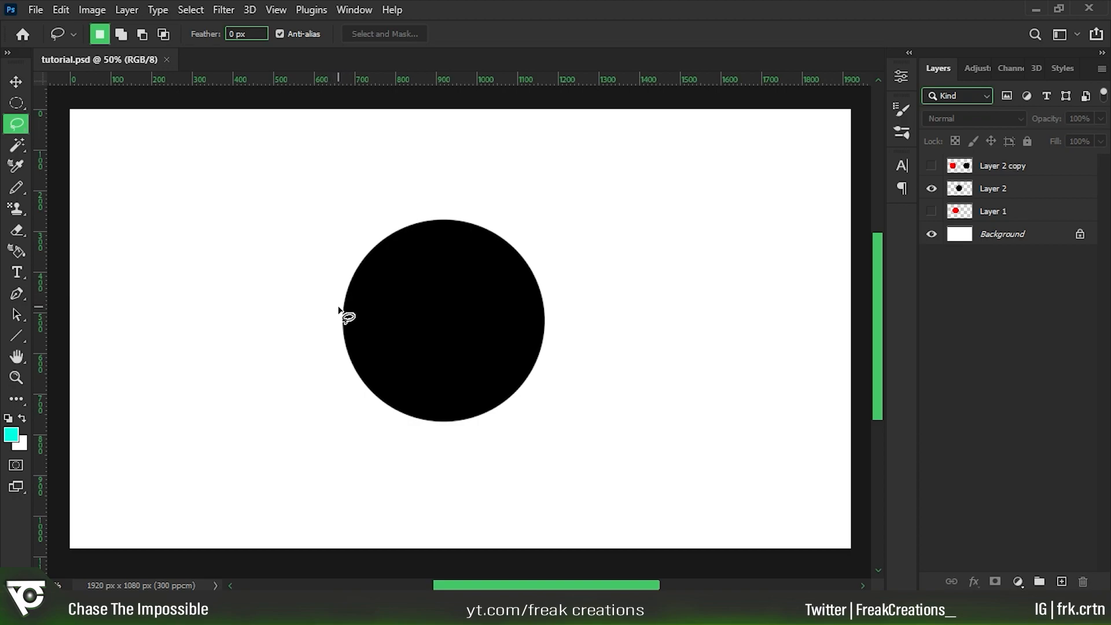
pyautogui.moveTo(340, 305); pyautogui.dragTo(408, 312)
pyautogui.moveTo(583, 264)
pyautogui.mouseDown()
pyautogui.moveTo(365, 231)
pyautogui.moveTo(336, 302)
pyautogui.mouseUp()
pyautogui.click(984, 192)
pyautogui.hotkey('ctrl', 'x')
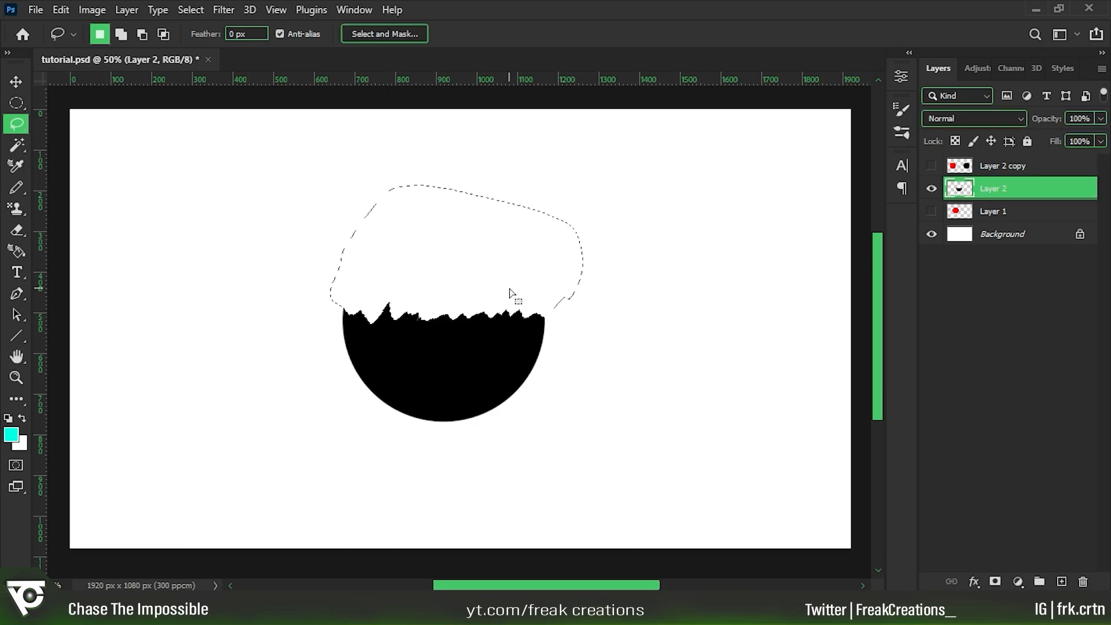
# Draw a closed four-sided selection inside the upper part of the black circle with the Polygonal Lasso tool.
pyautogui.rightClick(16, 124)
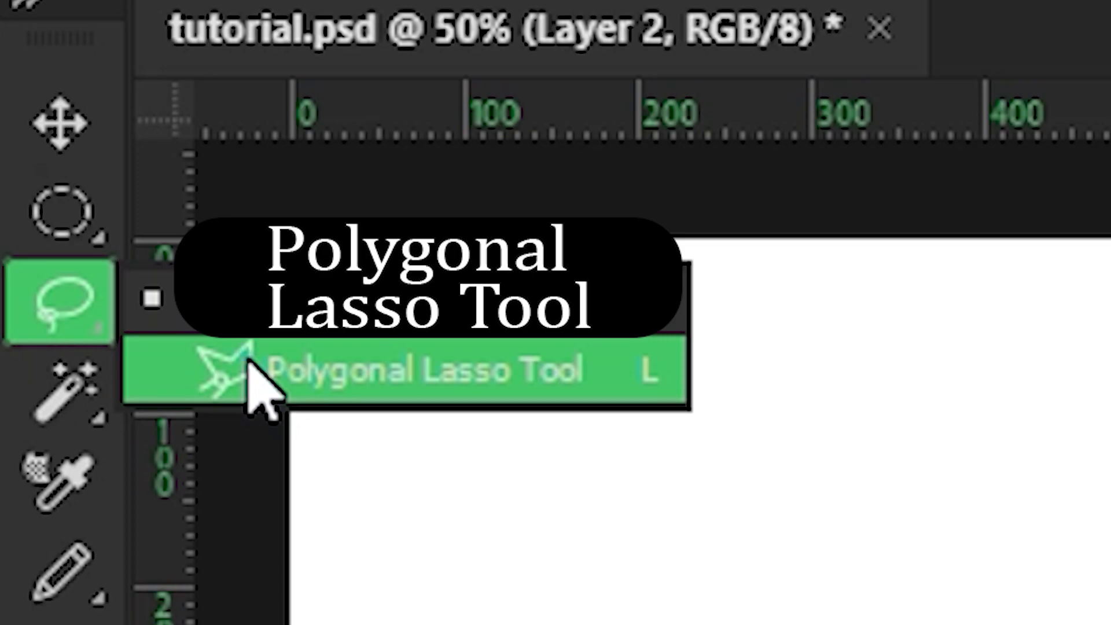
pyautogui.click(249, 365)
pyautogui.click(372, 291)
pyautogui.click(469, 246)
pyautogui.click(507, 305)
pyautogui.click(426, 330)
pyautogui.click(373, 291)
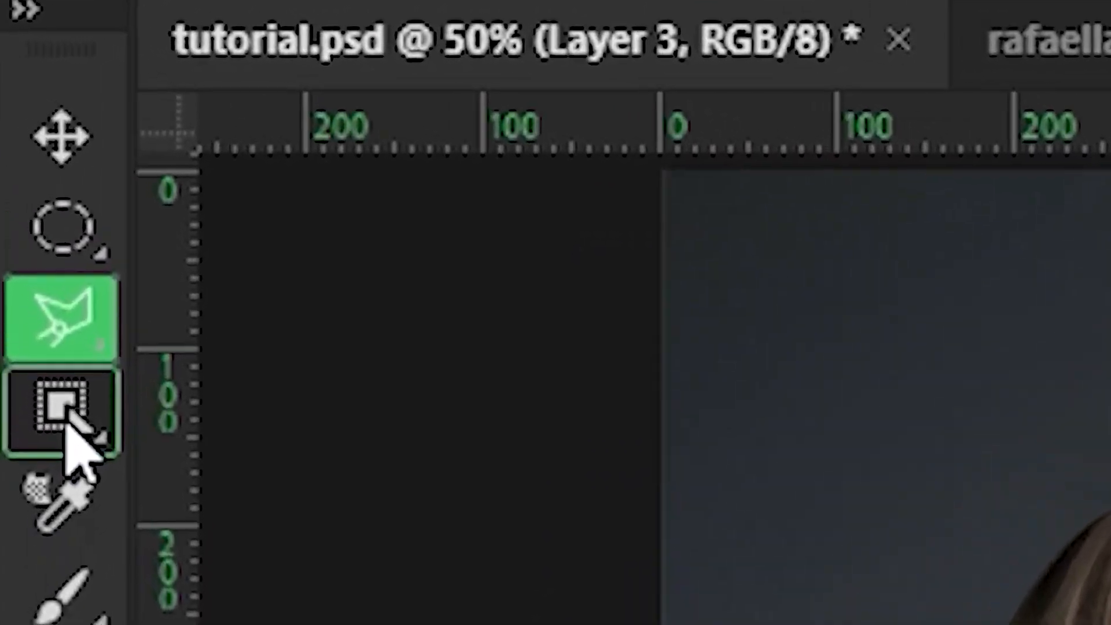
# Select the woman on Layer 3 with the Object Selection tool, then try filling the selection with white and deleting its content.
pyautogui.click(16, 144)
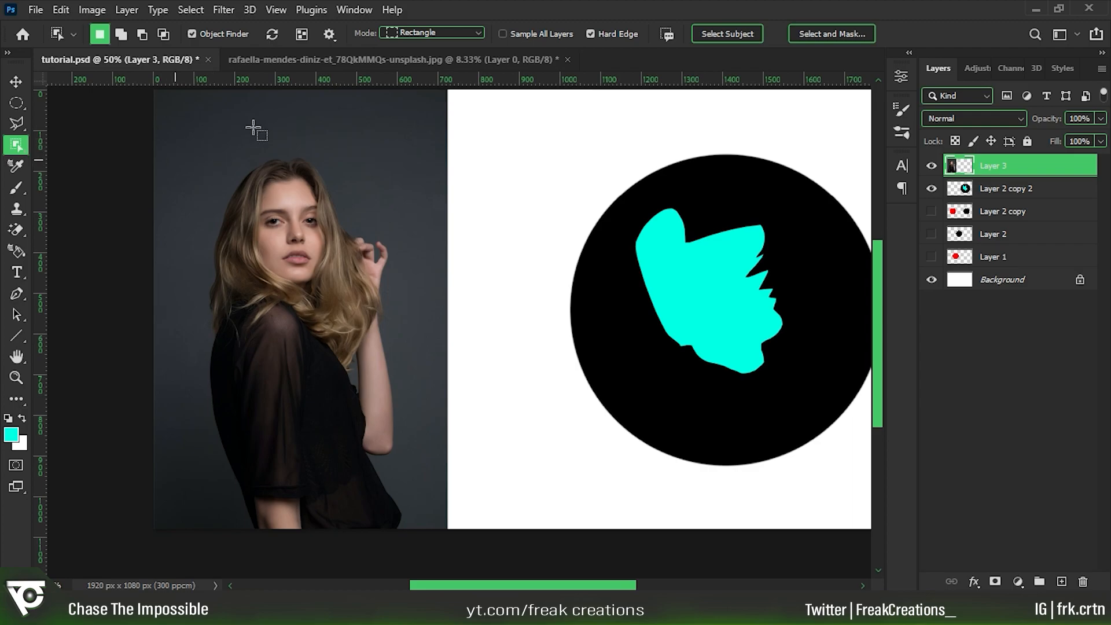
pyautogui.moveTo(182, 123); pyautogui.dragTo(446, 529)
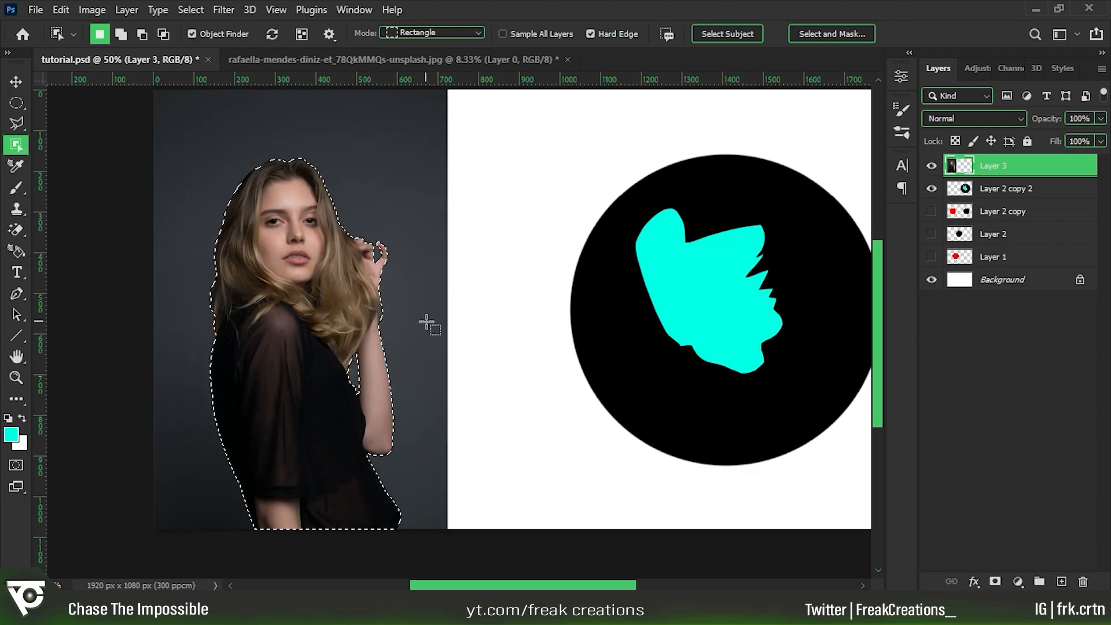
pyautogui.hotkey('ctrl', 'BackSpace')
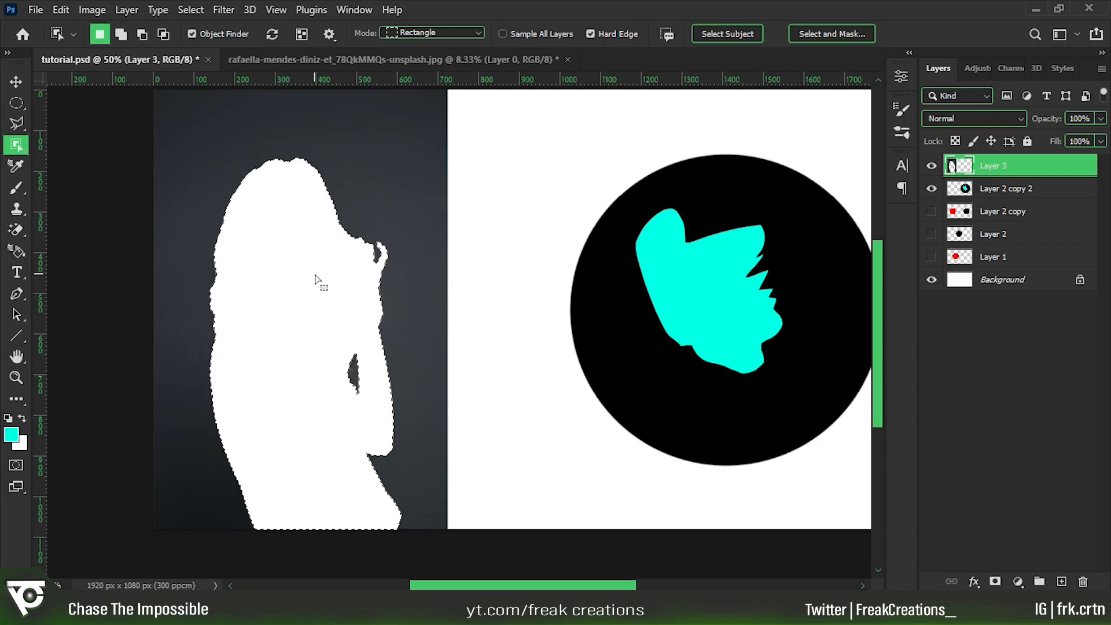
pyautogui.hotkey('ctrl', 'z')
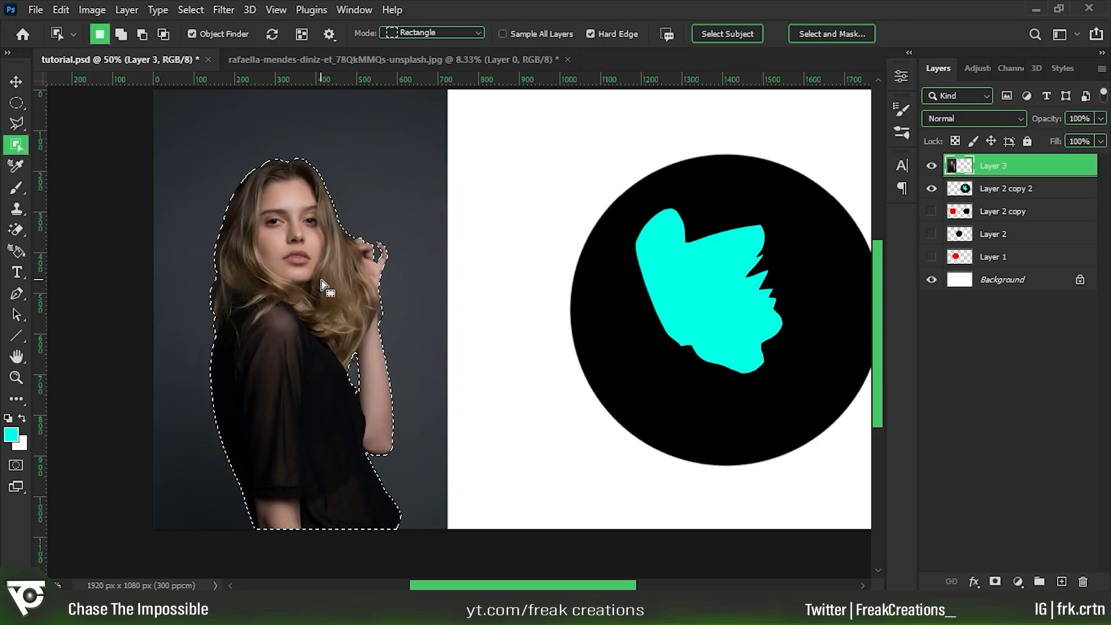
pyautogui.press('Delete')
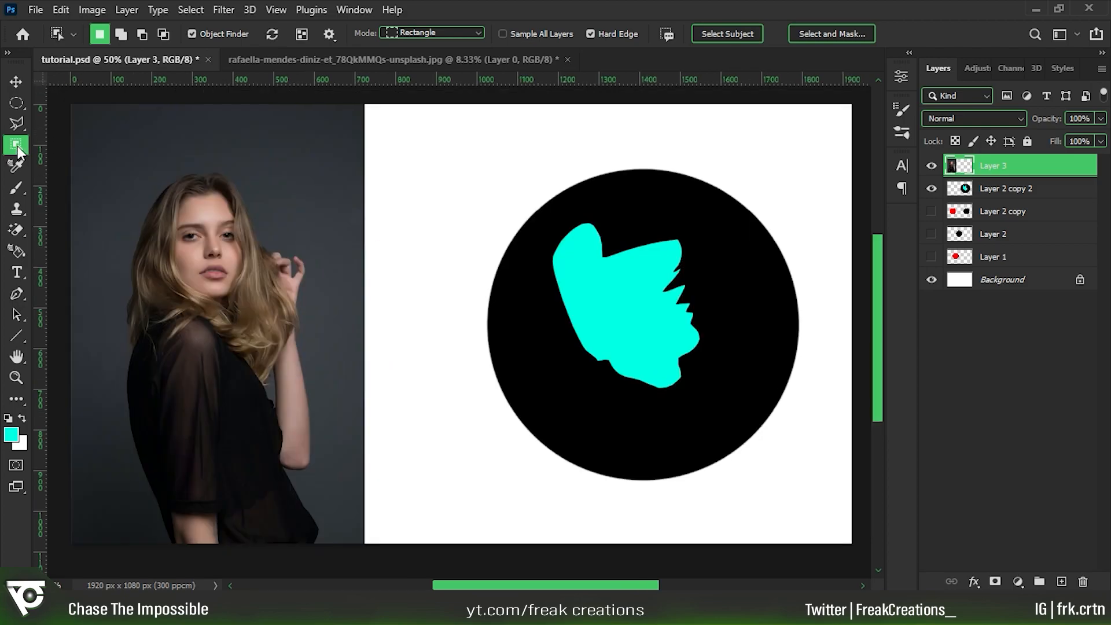
# Select the woman's raised forearm on Layer 3 with the Quick Selection tool in add-to-selection mode.
pyautogui.rightClick(18, 144)
pyautogui.click(217, 150)
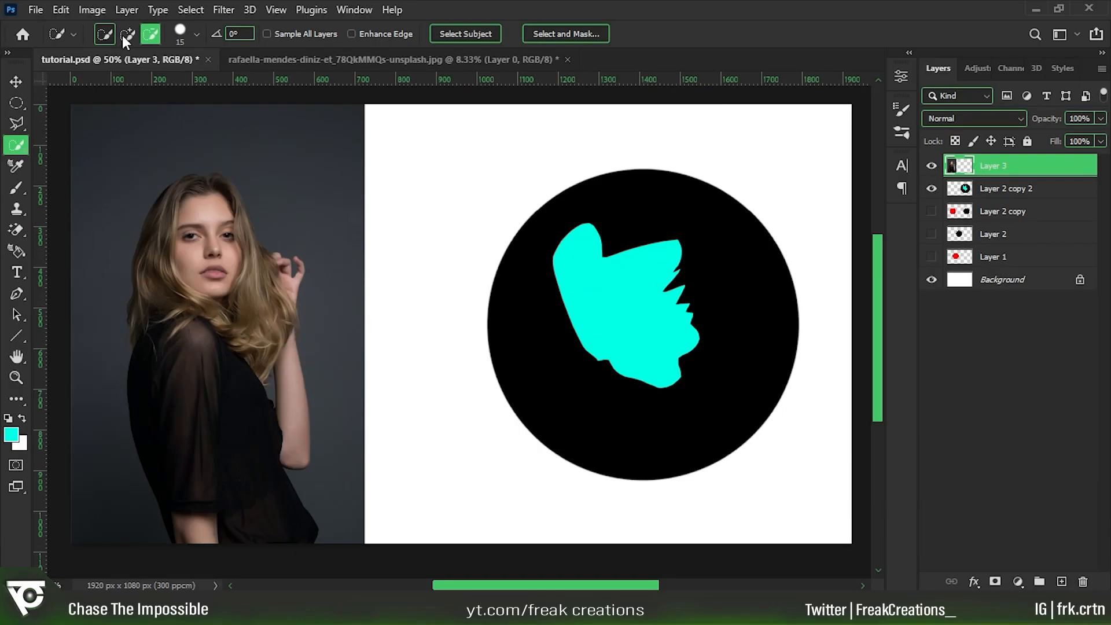
pyautogui.click(126, 36)
pyautogui.moveTo(188, 272)
pyautogui.mouseDown()
pyautogui.moveTo(215, 203)
pyautogui.moveTo(231, 228)
pyautogui.moveTo(216, 241)
pyautogui.moveTo(200, 224)
pyautogui.moveTo(292, 224)
pyautogui.moveTo(347, 248)
pyautogui.moveTo(336, 380)
pyautogui.mouseUp()
# Extend the forearm selection into the gap between the arm, the hair and the black shirt.
pyautogui.hotkey('ctrl', '+')
pyautogui.hotkey('ctrl', '+')
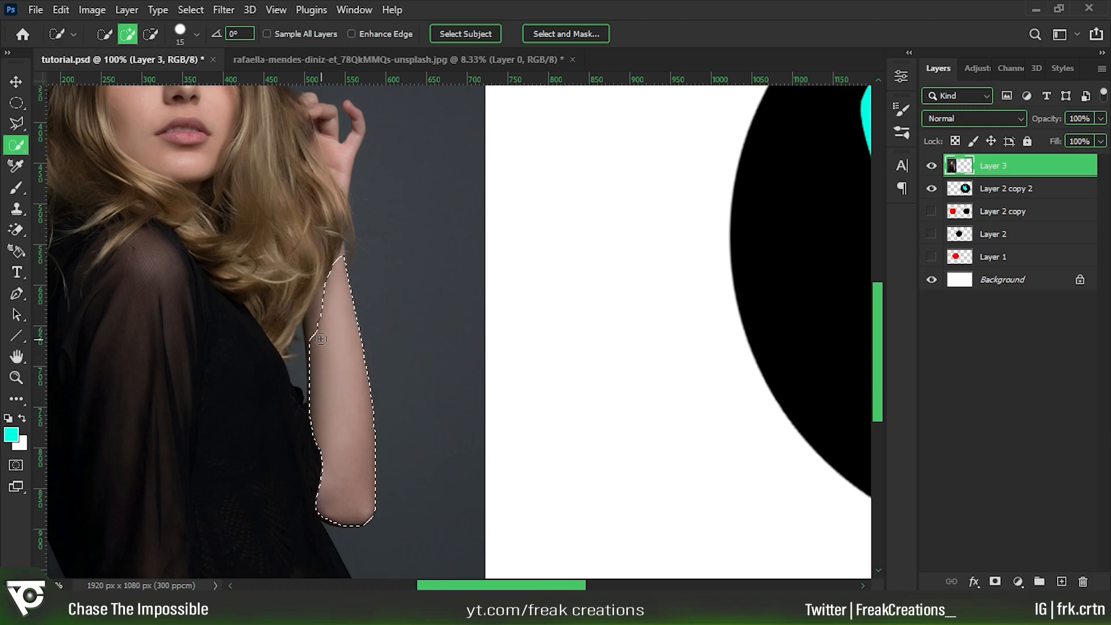
pyautogui.moveTo(320, 307); pyautogui.dragTo(320, 356)
pyautogui.moveTo(339, 297); pyautogui.dragTo(350, 268)
pyautogui.moveTo(347, 318); pyautogui.dragTo(338, 336)
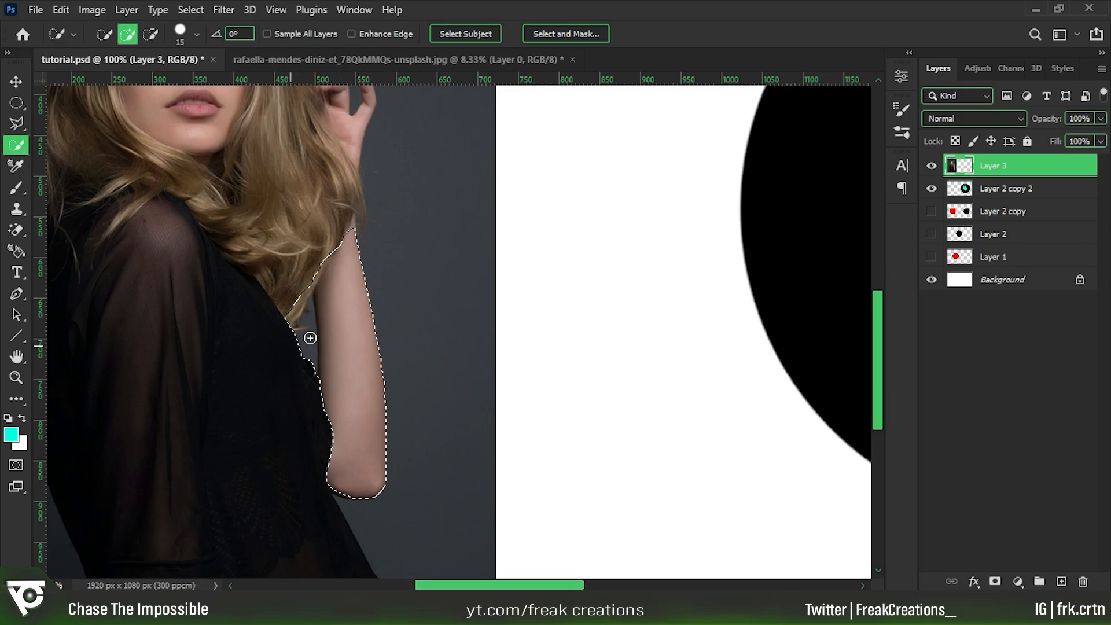
# Switch the Quick Selection tool to subtract mode and remove the area beside the hair tips from the selection.
pyautogui.click(152, 32)
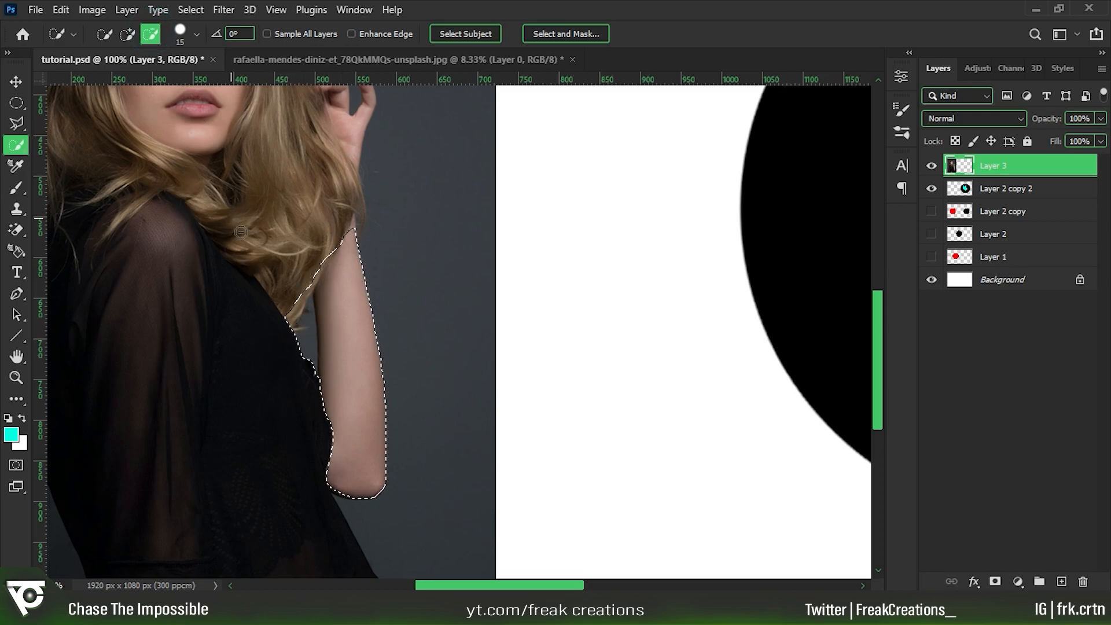
pyautogui.moveTo(287, 302)
pyautogui.mouseDown()
pyautogui.moveTo(295, 285)
pyautogui.moveTo(299, 302)
pyautogui.mouseUp()
pyautogui.click(299, 303)
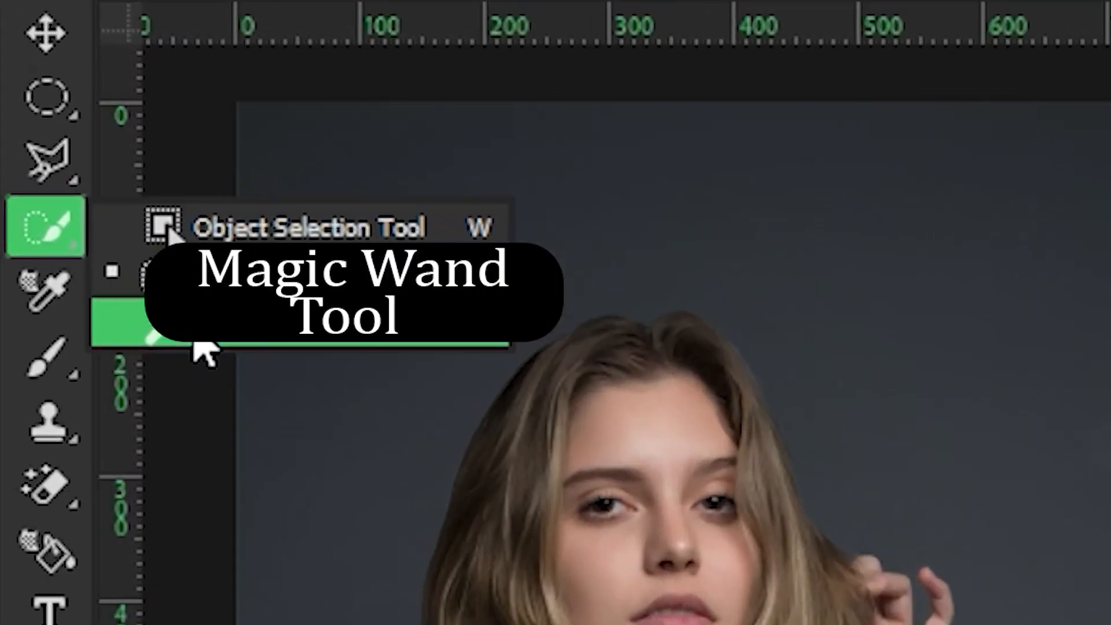
# Select the cyan shape on Layer 2 copy 2 with the Magic Wand tool.
pyautogui.click(64, 174)
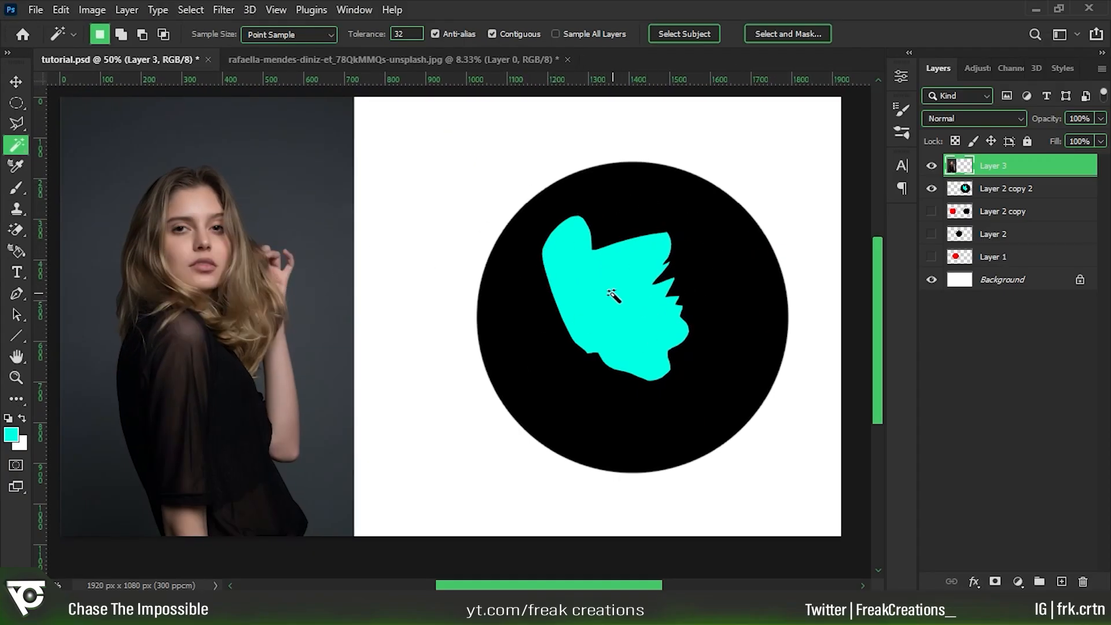
pyautogui.click(1024, 197)
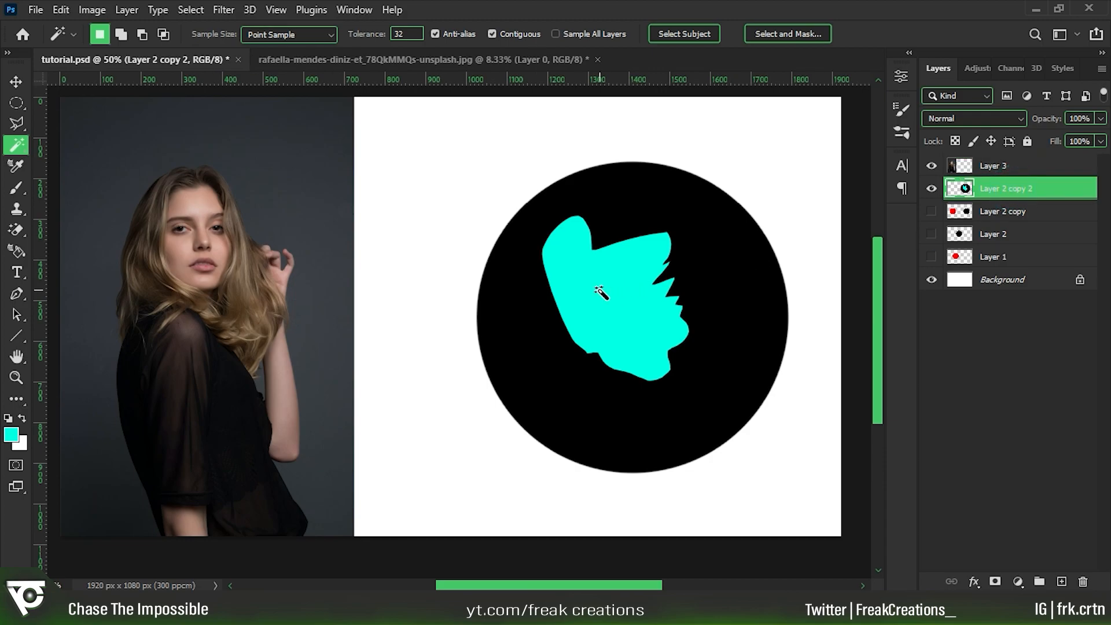
pyautogui.click(600, 290)
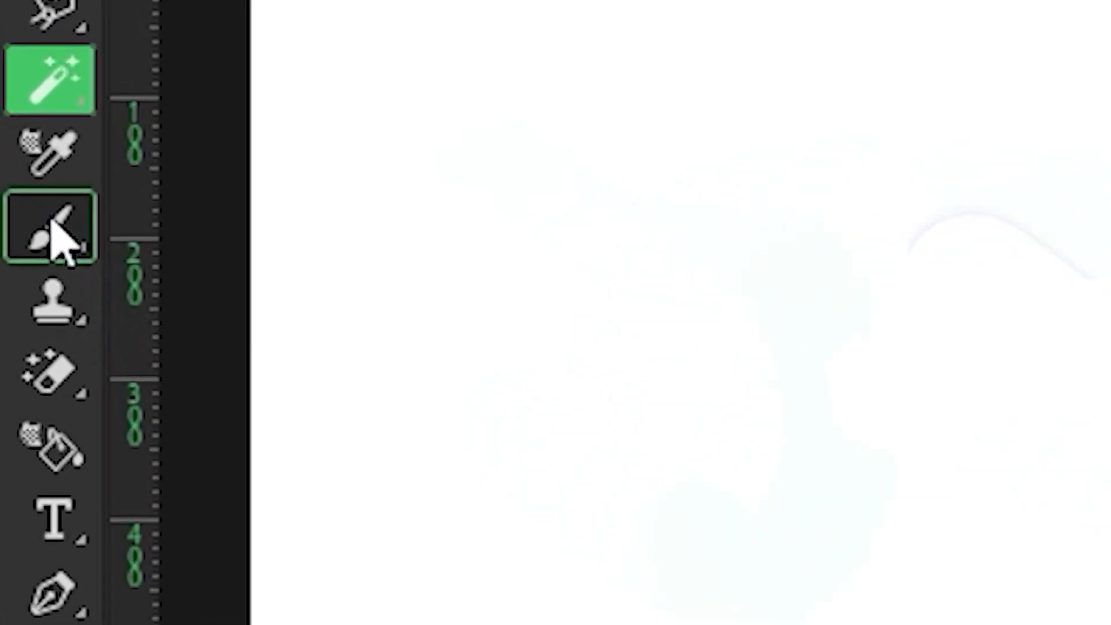
# Choose the Brush tool and set the foreground colour to a violet-blue.
pyautogui.click(52, 226)
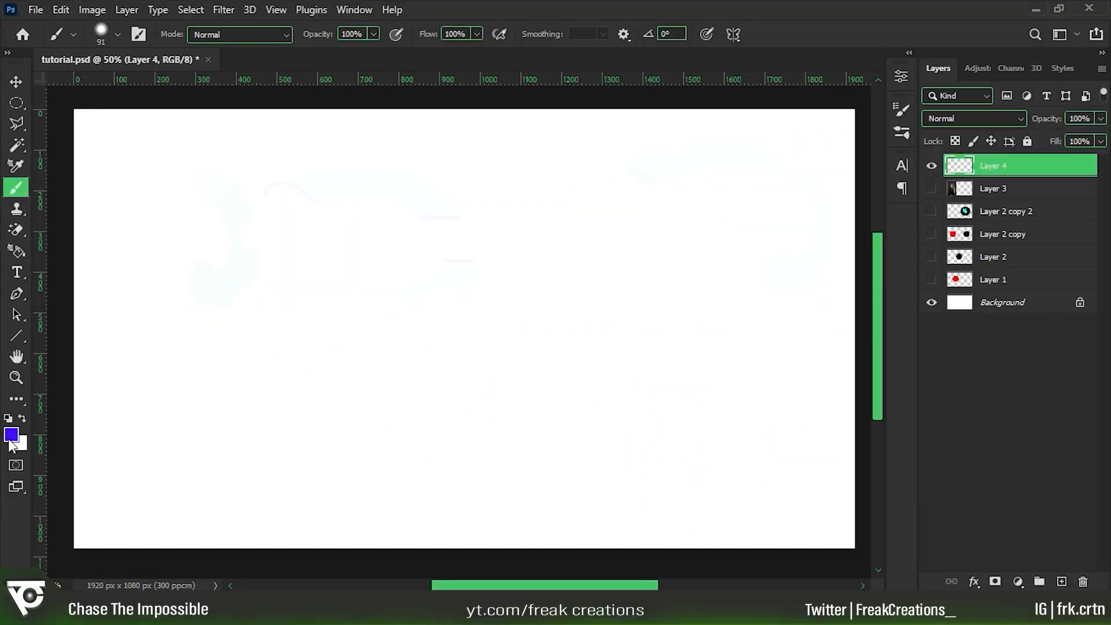
pyautogui.click(11, 435)
pyautogui.click(842, 272)
pyautogui.click(1029, 221)
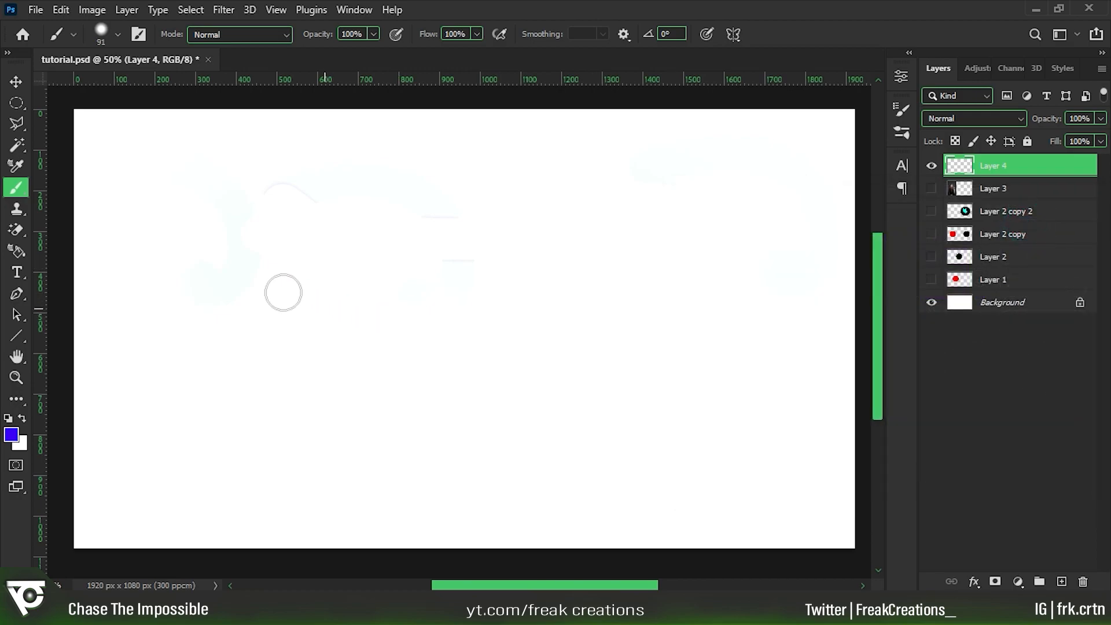
# Paint two round eyes and a curved smile in blue on Layer 4.
pyautogui.click(281, 255)
pyautogui.click(444, 256)
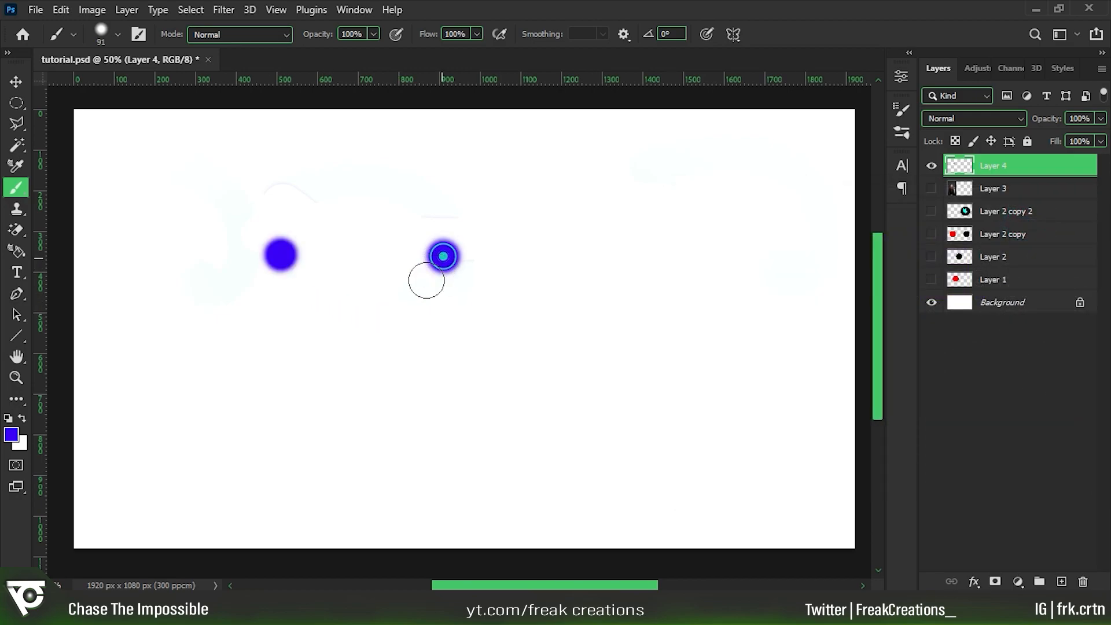
pyautogui.moveTo(305, 345); pyautogui.dragTo(413, 336)
# Set the brush tip to 96 px with 45% hardness and review the Scattering, Dual Brush and Shape Dynamics options.
pyautogui.click(138, 34)
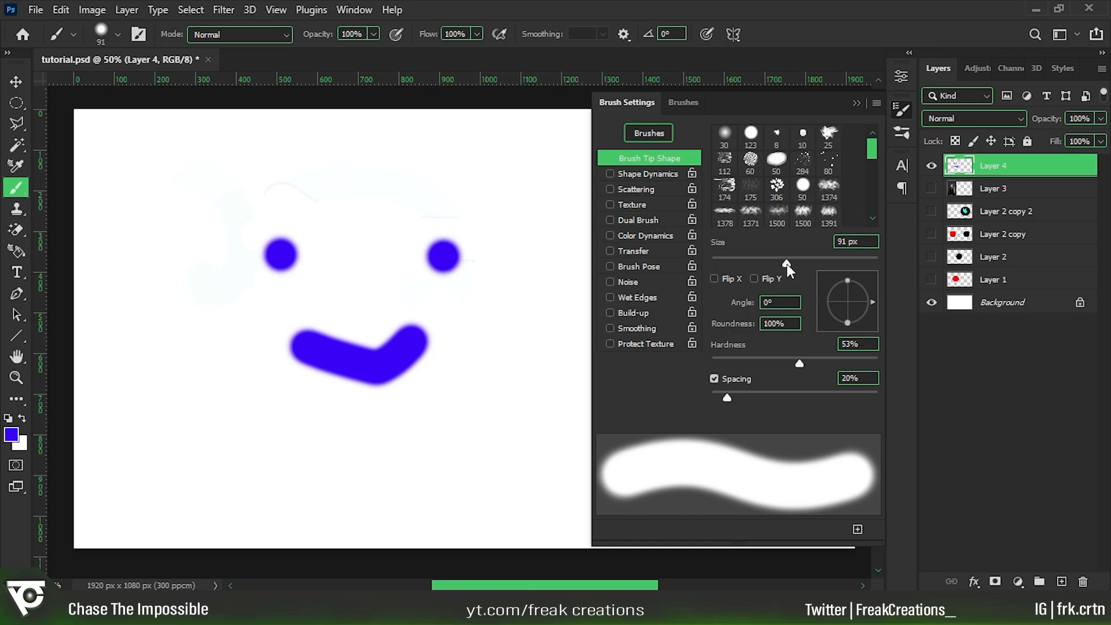
pyautogui.moveTo(787, 263); pyautogui.dragTo(769, 261)
pyautogui.moveTo(800, 364); pyautogui.dragTo(787, 363)
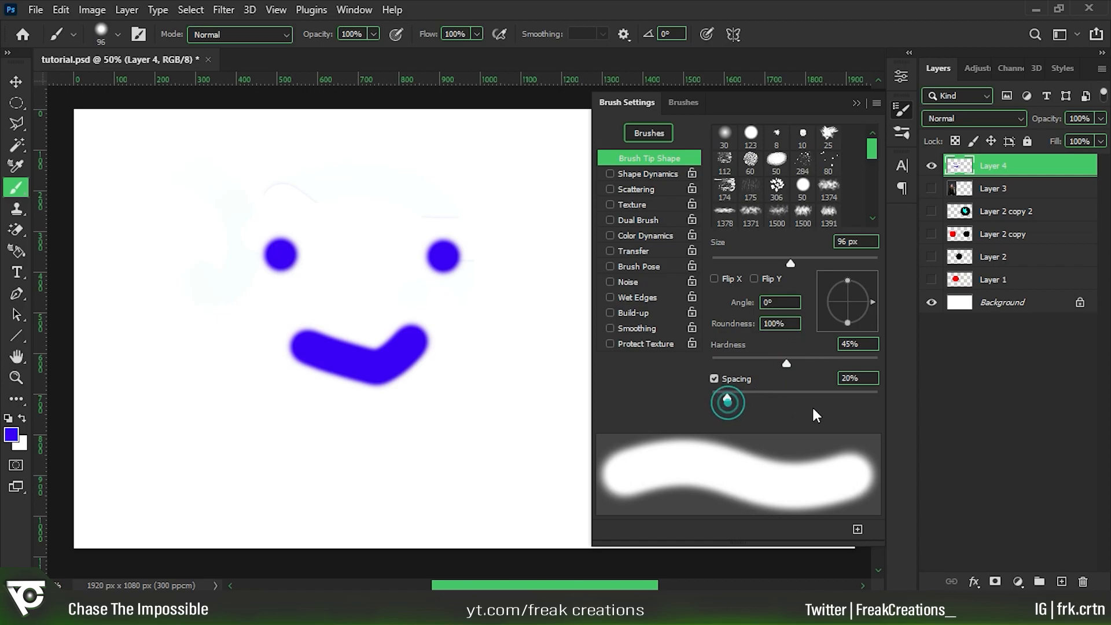
pyautogui.click(649, 190)
pyautogui.click(640, 221)
pyautogui.click(646, 176)
pyautogui.moveTo(607, 174); pyautogui.dragTo(611, 220)
# Choose the Soft Round brush from the General Brushes group and paint a stroke above the smiley's eyes.
pyautogui.click(687, 105)
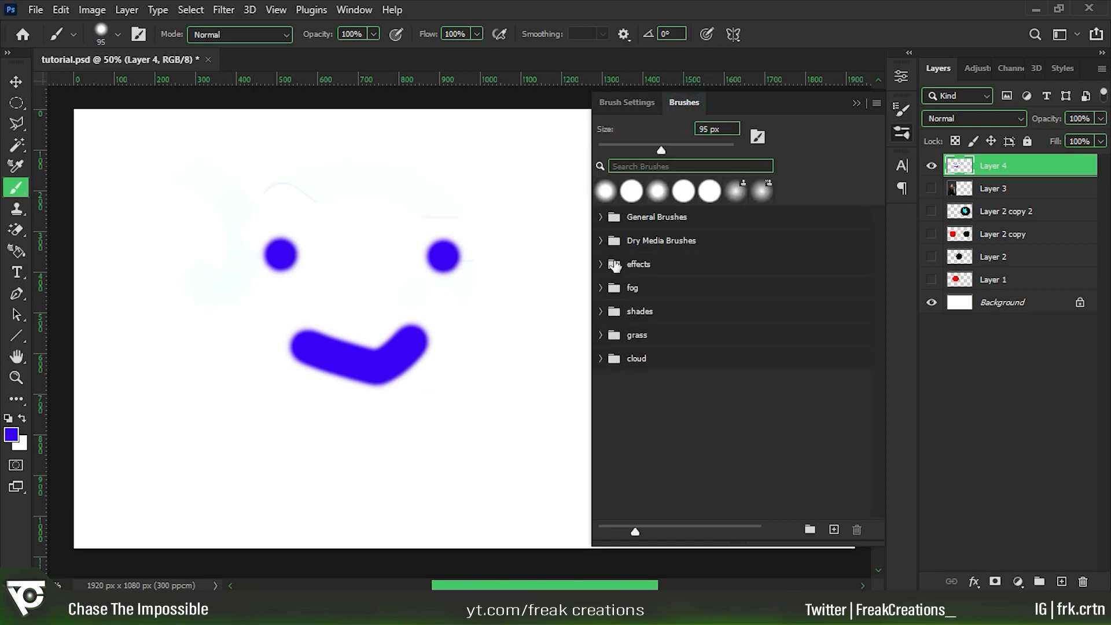
pyautogui.click(602, 218)
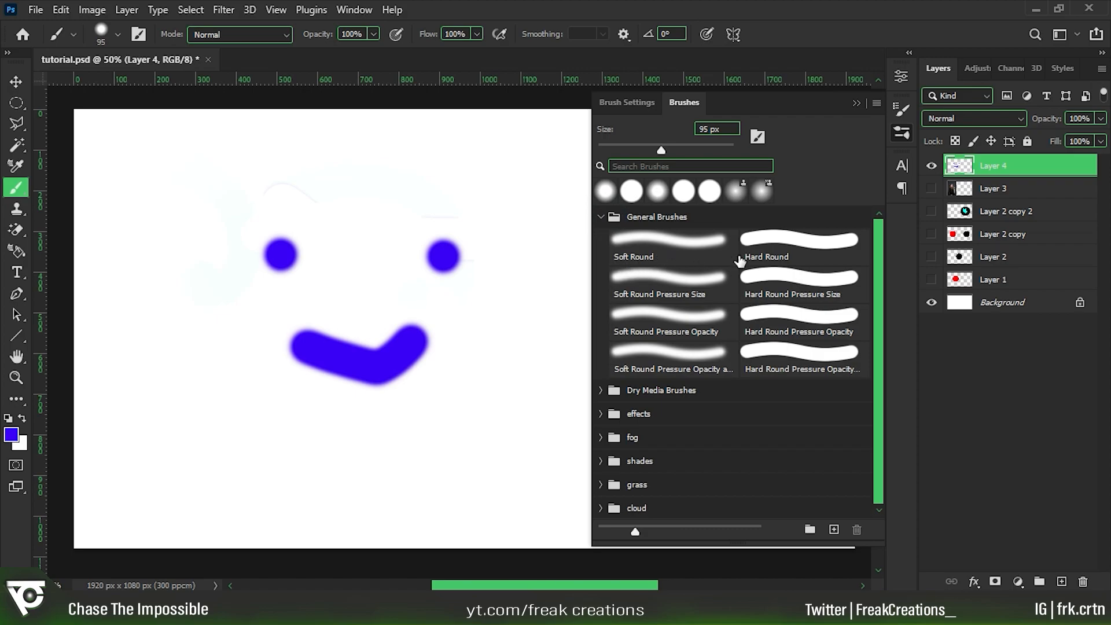
pyautogui.click(681, 251)
pyautogui.moveTo(486, 185); pyautogui.dragTo(323, 176)
# Switch to the Pencil tool and draw several freehand strokes across the blank canvas.
pyautogui.rightClick(16, 188)
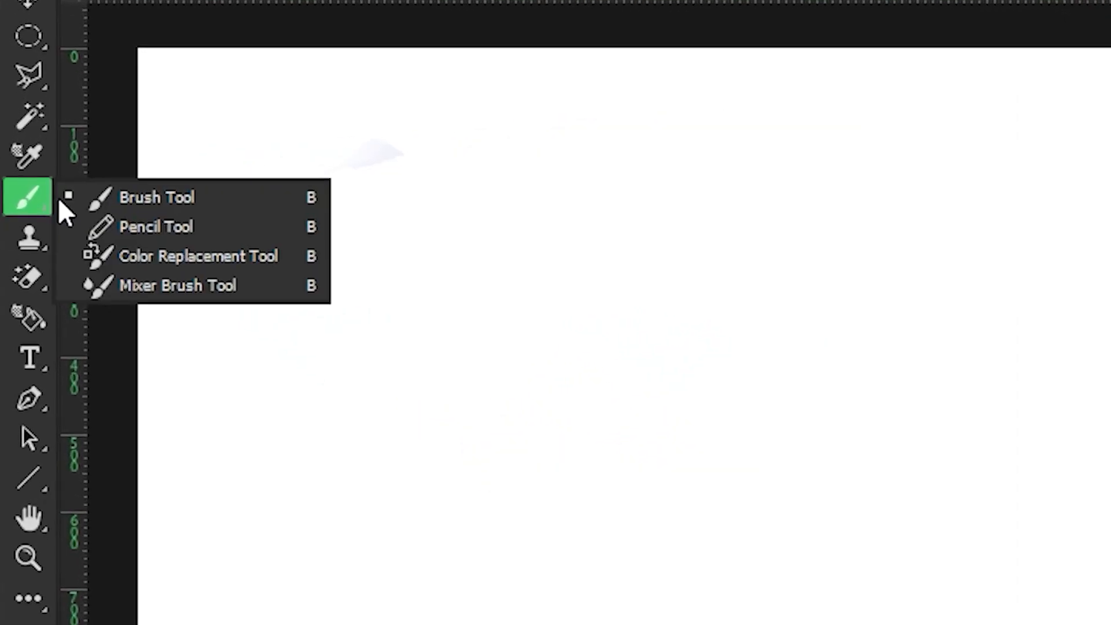
pyautogui.click(276, 295)
pyautogui.moveTo(255, 240)
pyautogui.mouseDown()
pyautogui.moveTo(446, 298)
pyautogui.moveTo(547, 285)
pyautogui.moveTo(363, 379)
pyautogui.moveTo(519, 442)
pyautogui.mouseUp()
pyautogui.moveTo(623, 272); pyautogui.dragTo(622, 373)
pyautogui.moveTo(669, 329); pyautogui.dragTo(696, 325)
pyautogui.moveTo(736, 238)
pyautogui.mouseDown()
pyautogui.moveTo(734, 214)
pyautogui.moveTo(576, 206)
pyautogui.moveTo(353, 151)
pyautogui.moveTo(208, 214)
pyautogui.moveTo(326, 342)
pyautogui.mouseUp()
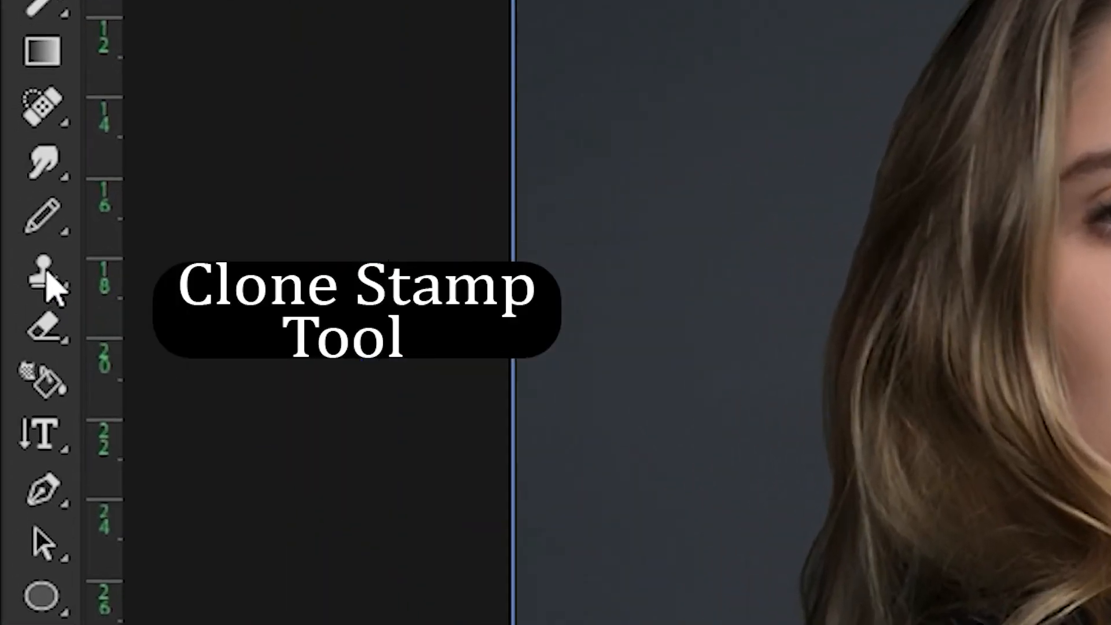
# Use the Clone Stamp tool on Layer 3 to copy the woman's eye onto the middle of her forehead.
pyautogui.click(49, 285)
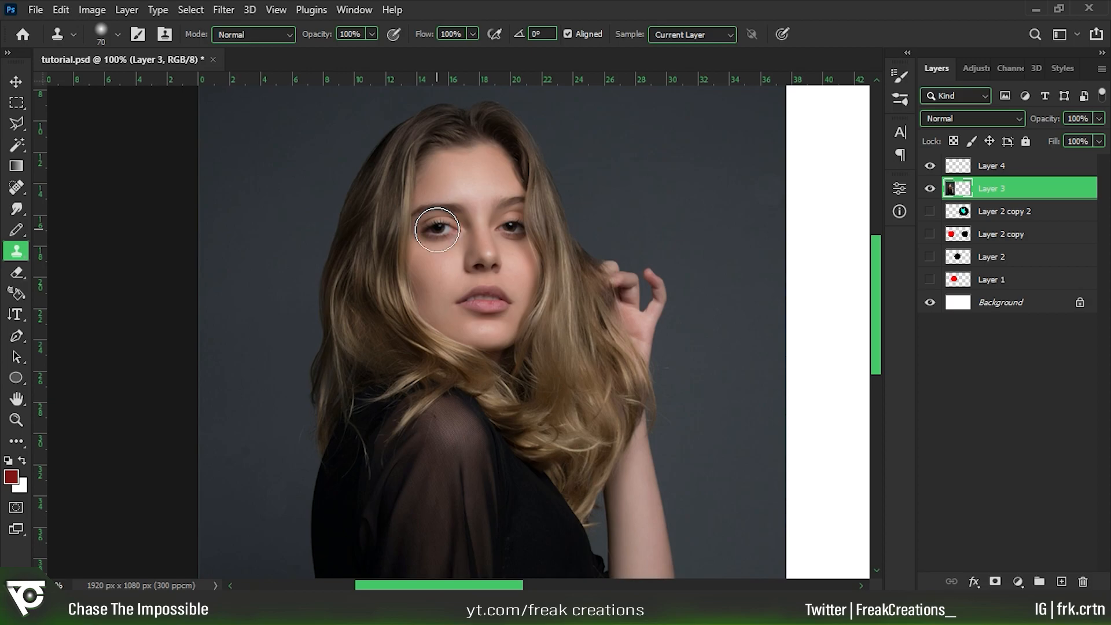
pyautogui.keyDown('alt'); pyautogui.click(437, 230); pyautogui.keyUp('alt')
pyautogui.keyDown('alt'); pyautogui.click(442, 230); pyautogui.keyUp('alt')
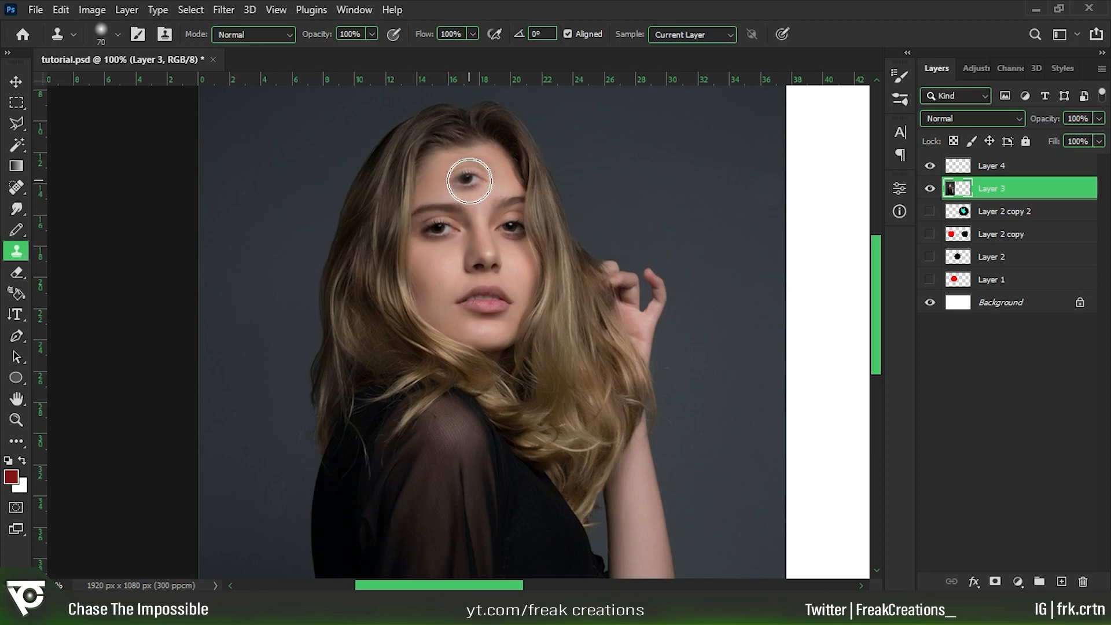
pyautogui.click(472, 178)
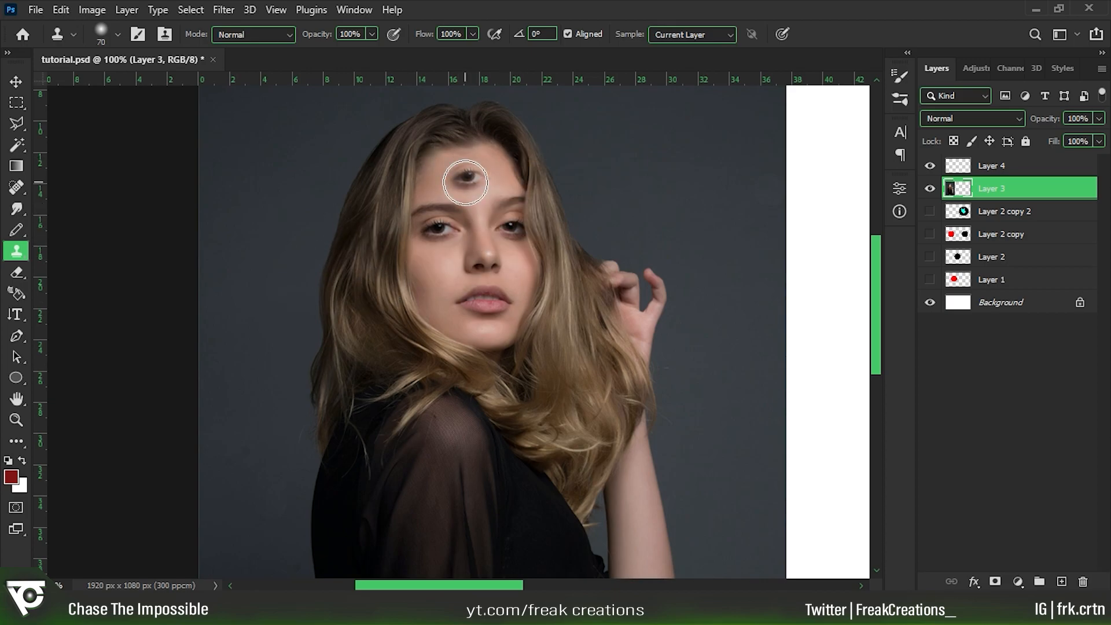
pyautogui.moveTo(467, 174); pyautogui.dragTo(469, 180)
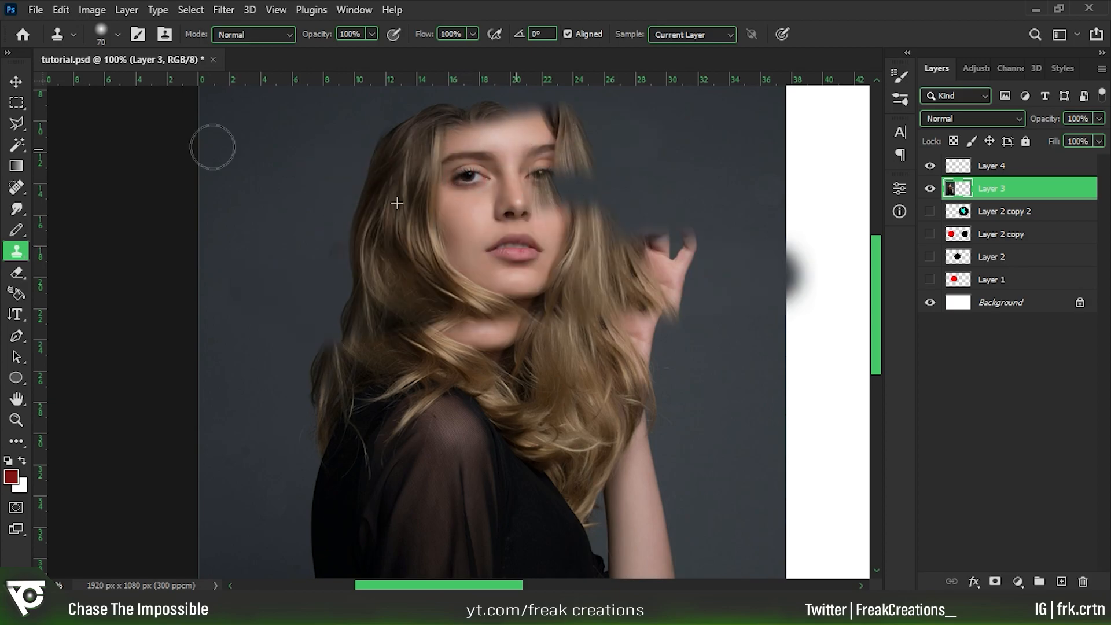
# Try painting cloned areas of the portrait across the woman's hair, hand and background, and undo the cloning.
pyautogui.moveTo(550, 180); pyautogui.dragTo(690, 230)
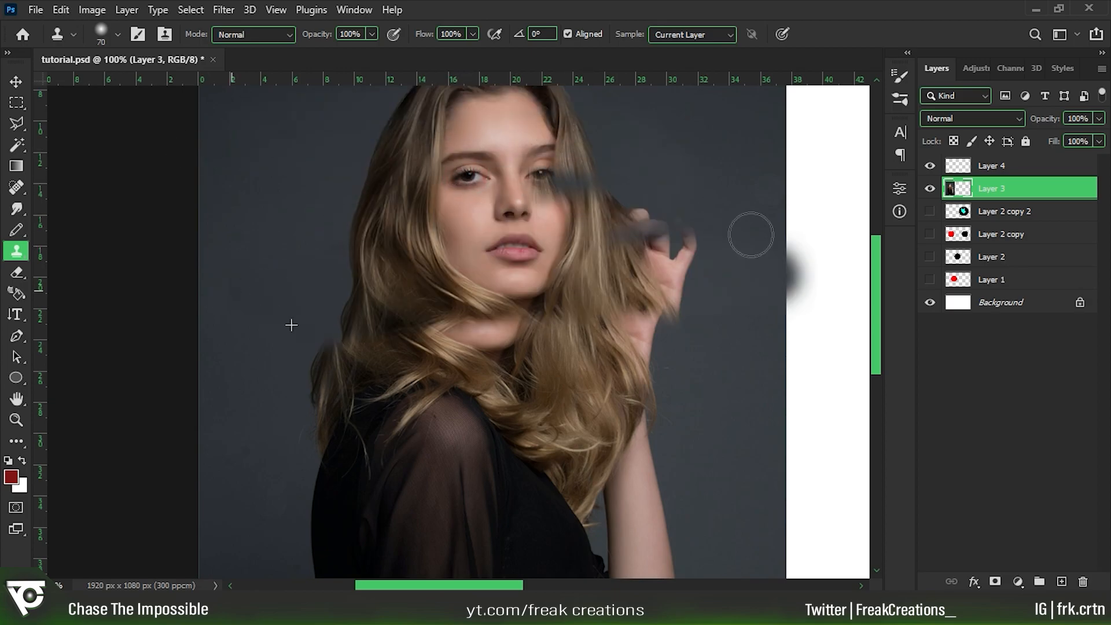
pyautogui.hotkey('ctrl', 'z')
pyautogui.moveTo(305, 204)
pyautogui.mouseDown()
pyautogui.moveTo(747, 392)
pyautogui.moveTo(737, 412)
pyautogui.mouseUp()
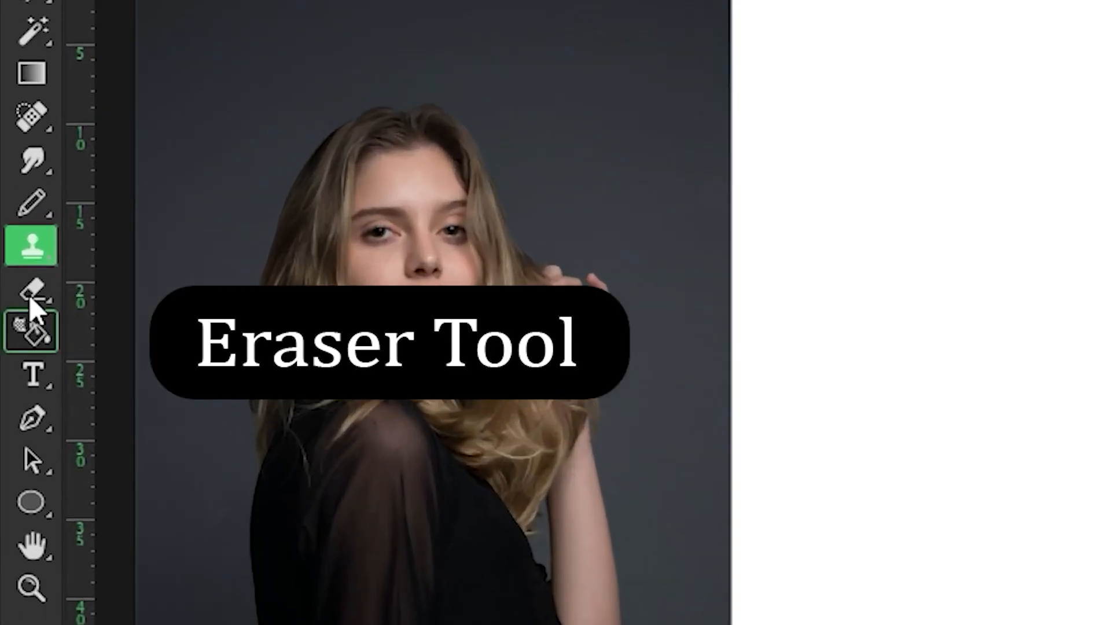
# Erase along the portrait's edge on Layer 3 using the Eraser tool with a 250 px Hard Round brush.
pyautogui.click(32, 294)
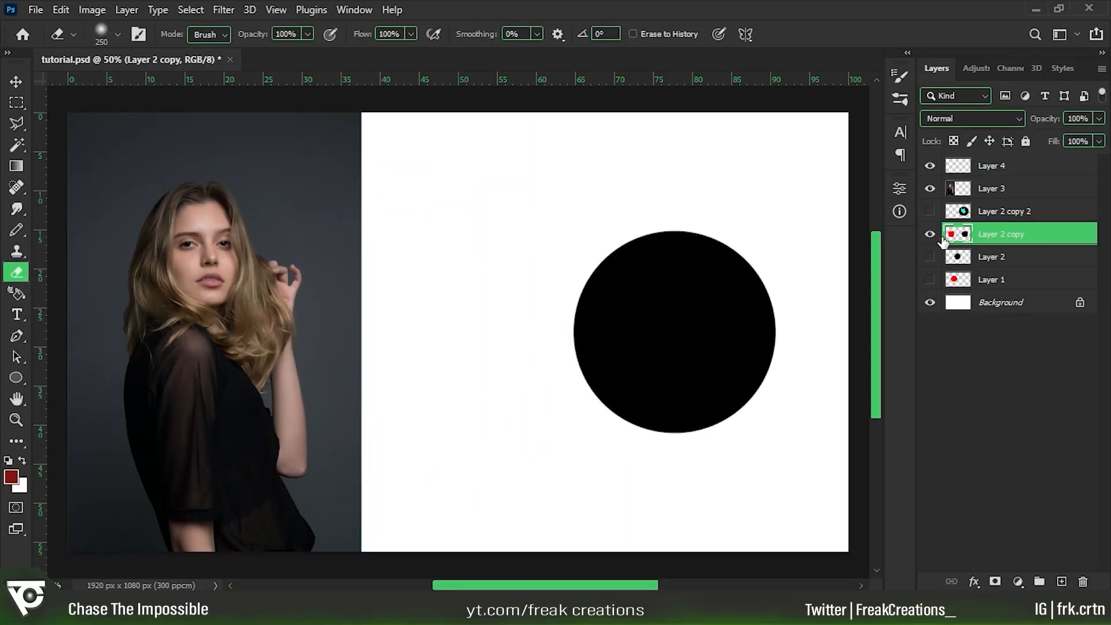
pyautogui.click(1007, 191)
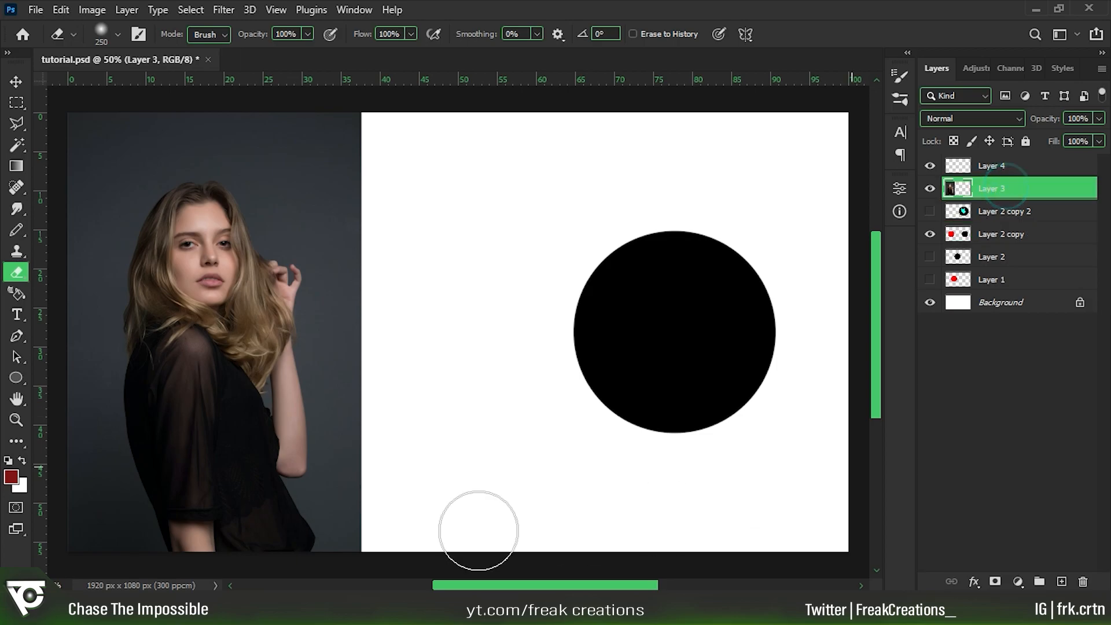
pyautogui.click(118, 34)
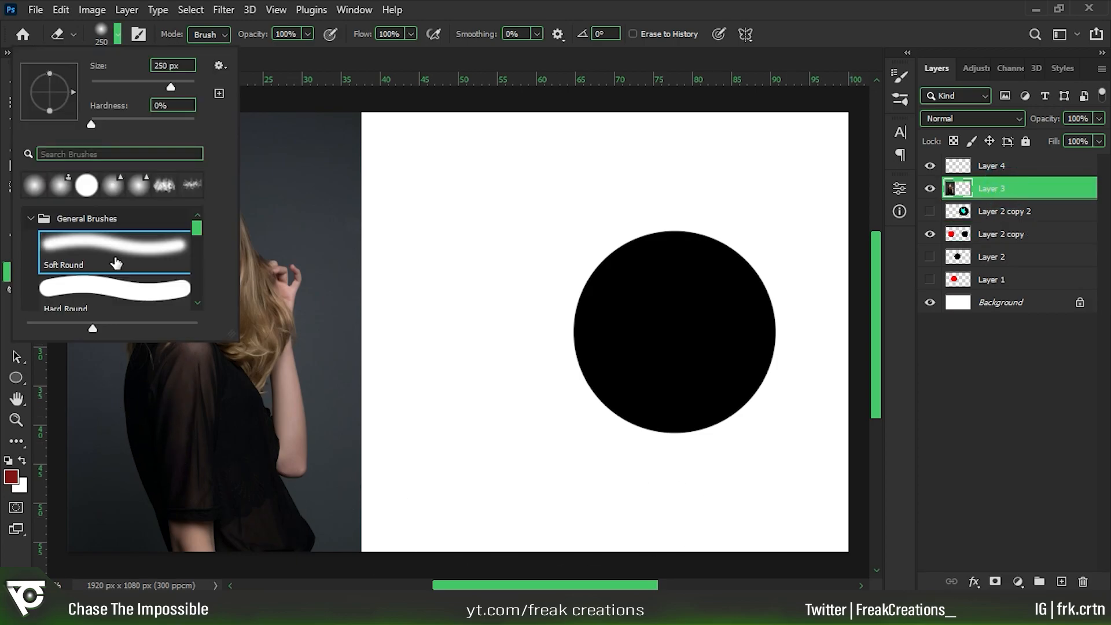
pyautogui.click(131, 294)
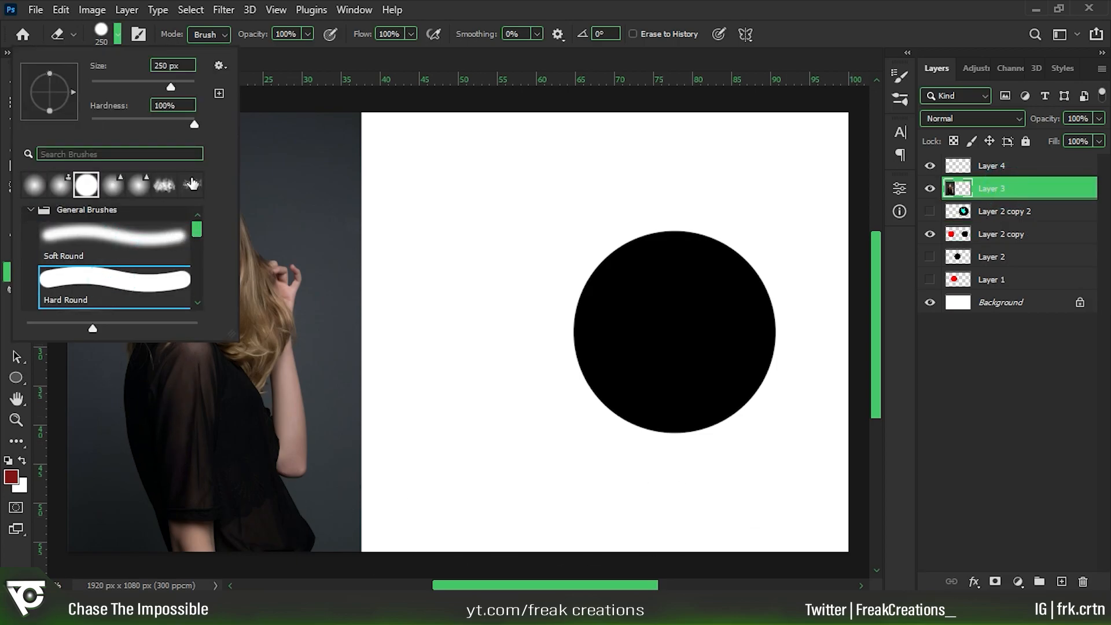
pyautogui.click(119, 38)
pyautogui.moveTo(368, 457)
pyautogui.mouseDown()
pyautogui.moveTo(347, 171)
pyautogui.moveTo(298, 256)
pyautogui.mouseUp()
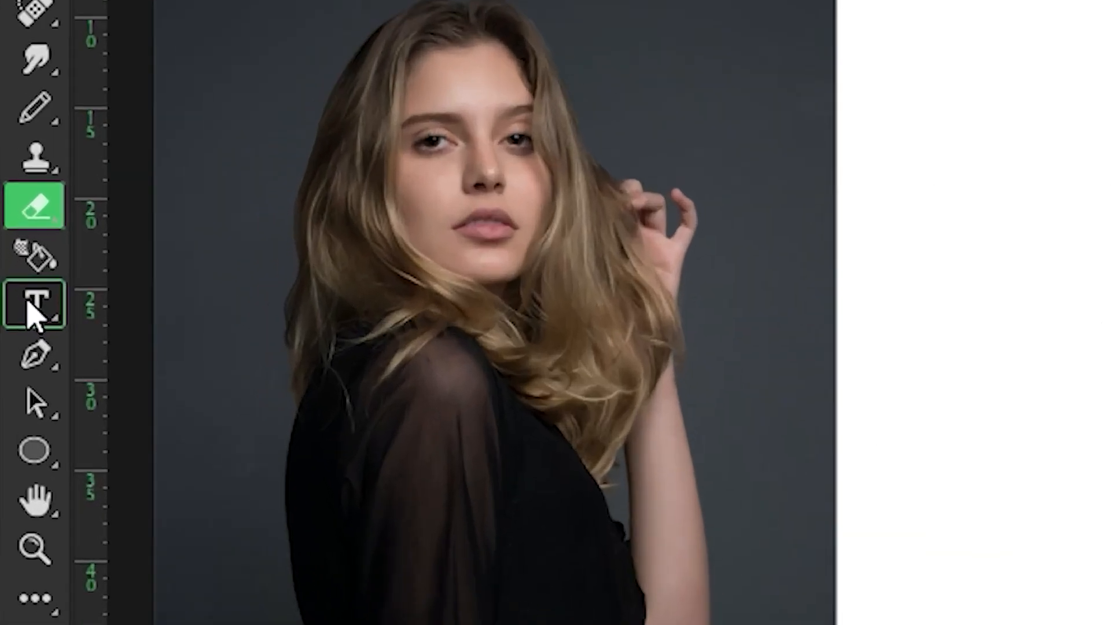
# Start horizontal text in the white area above the black circle and set its colour to red (ff0000).
pyautogui.click(16, 314)
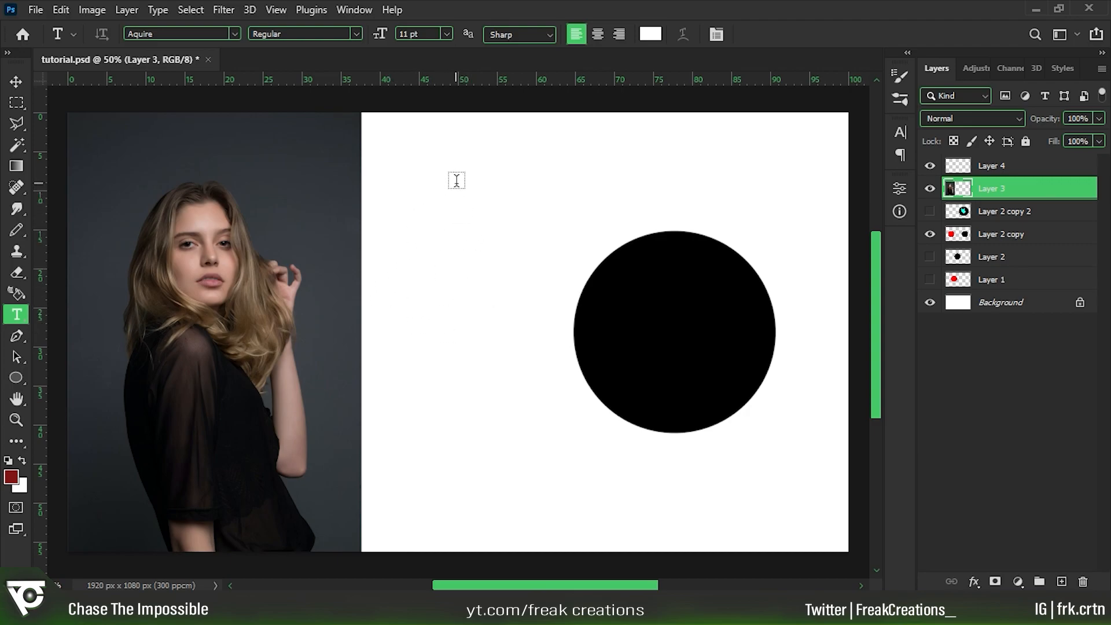
pyautogui.click(460, 179)
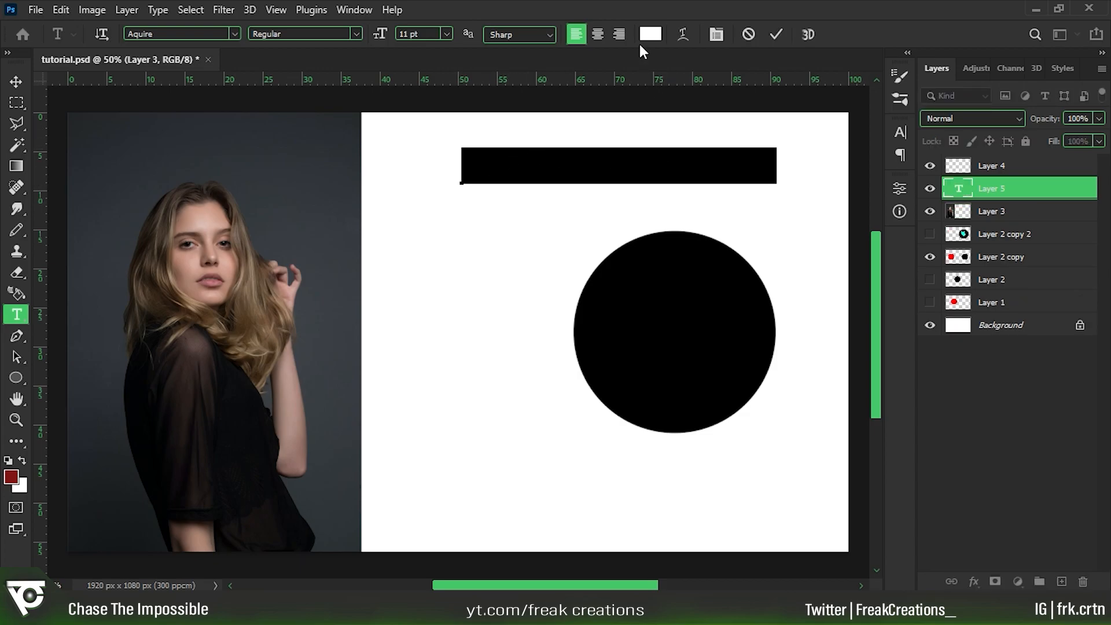
pyautogui.click(651, 34)
pyautogui.moveTo(135, 260); pyautogui.dragTo(334, 197)
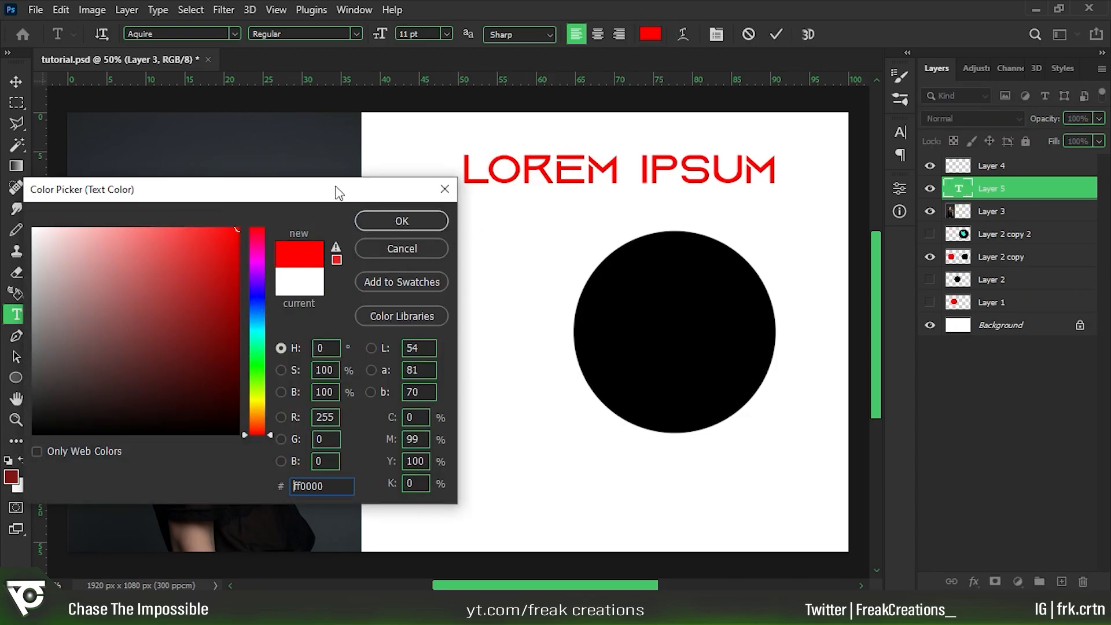
pyautogui.press('Return')
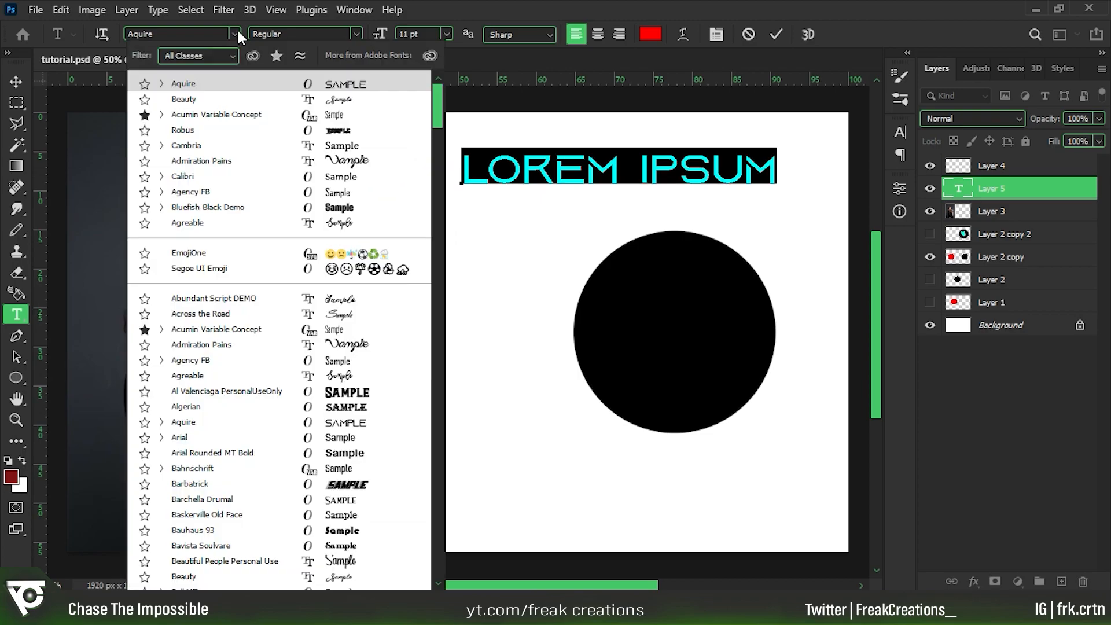
# Set the new text's font to Cambria at 9 pt and replace the placeholder with "ha".
pyautogui.click(234, 33)
pyautogui.click(198, 142)
pyautogui.click(447, 34)
pyautogui.click(424, 94)
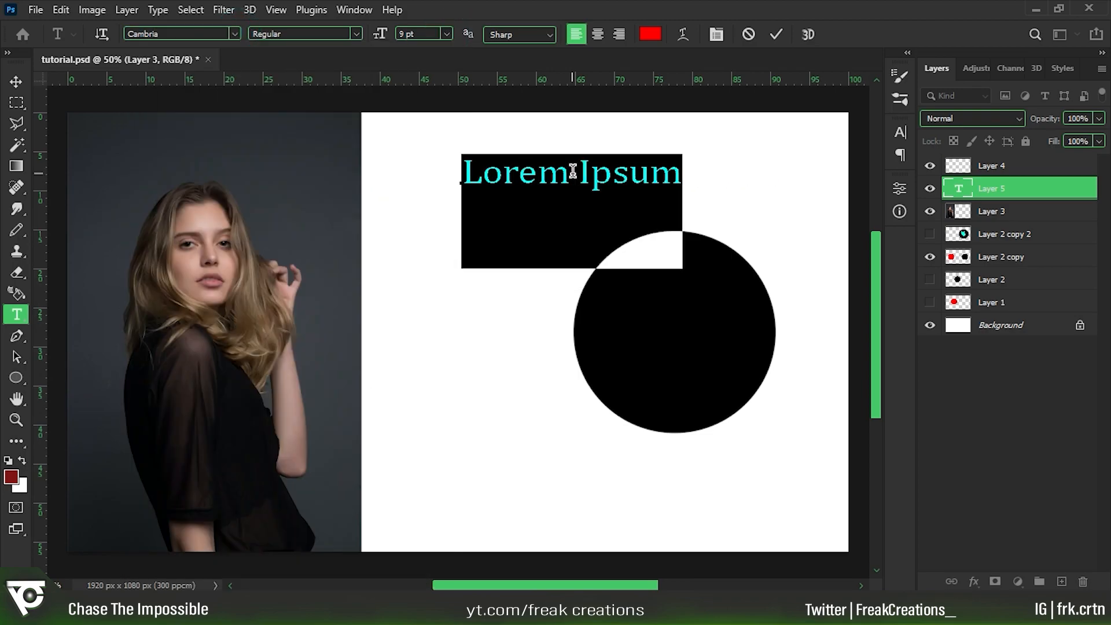
pyautogui.write('e')
pyautogui.press('BackSpace')
pyautogui.write('ha')
# Add vertical text beside the black circle with the Vertical Type tool, entering and deleting short text such as "ha".
pyautogui.rightClick(17, 315)
pyautogui.click(136, 333)
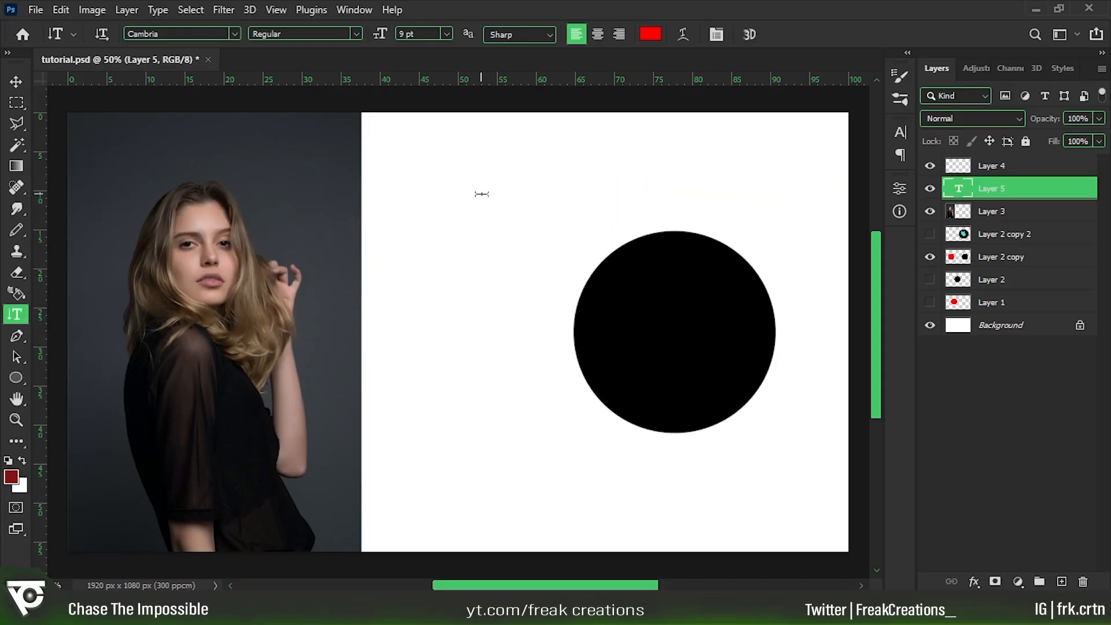
pyautogui.click(482, 193)
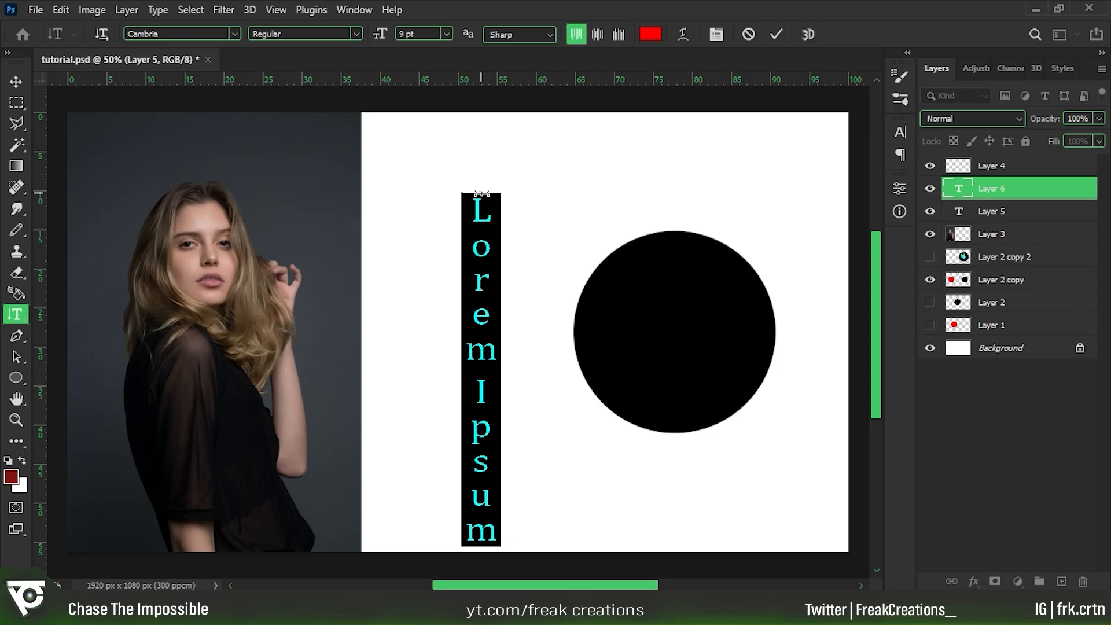
pyautogui.write('haii')
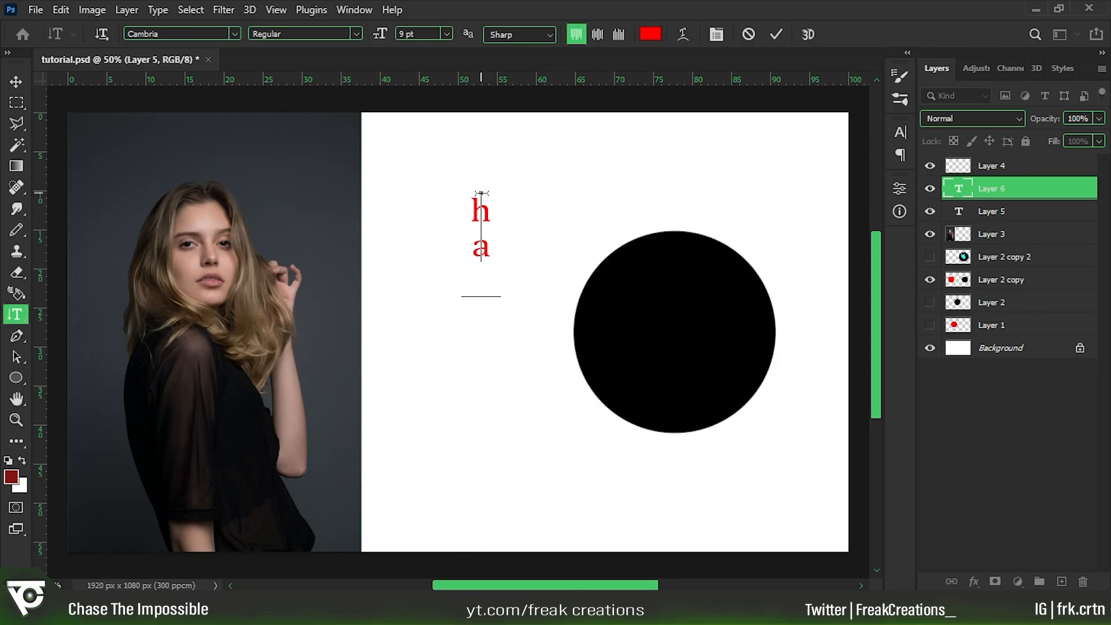
pyautogui.press('BackSpace')
pyautogui.press('BackSpace')
pyautogui.press('BackSpace')
pyautogui.press('BackSpace')
pyautogui.write('haii')
pyautogui.press('BackSpace')
pyautogui.press('BackSpace')
pyautogui.press('BackSpace')
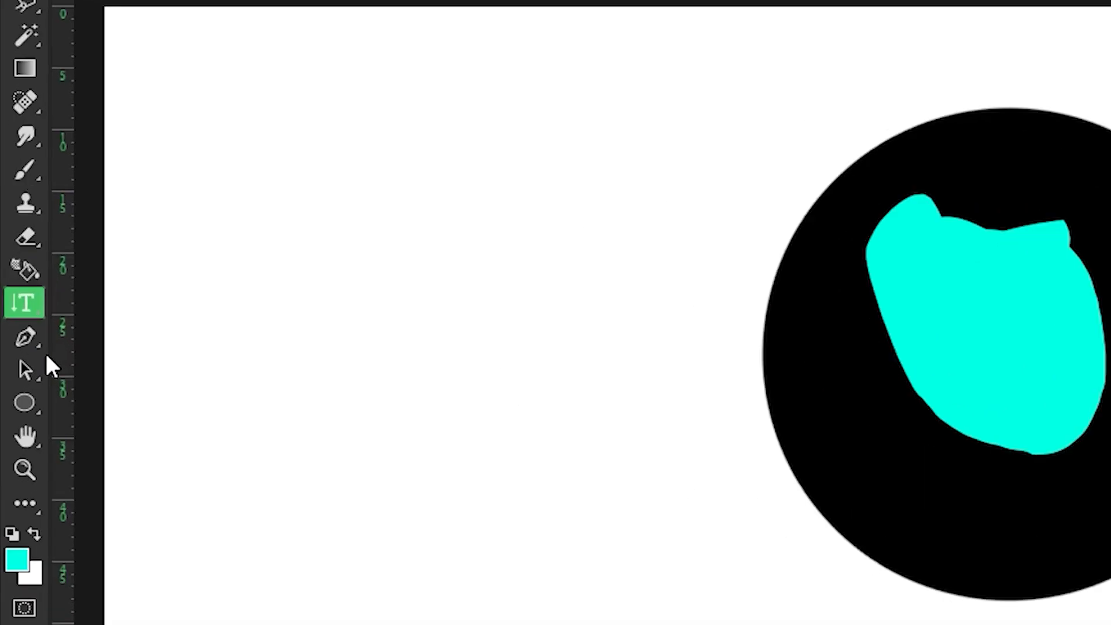
# Draw a closed, leaf-shaped curved path with the Pen tool in the white area beside the black circle.
pyautogui.click(16, 337)
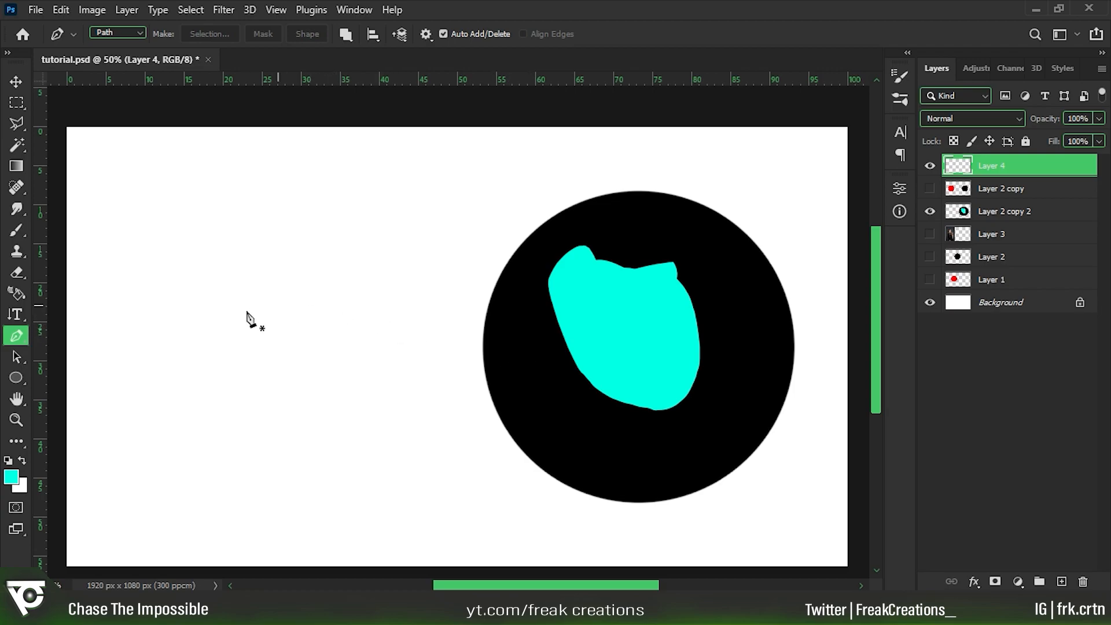
pyautogui.click(224, 316)
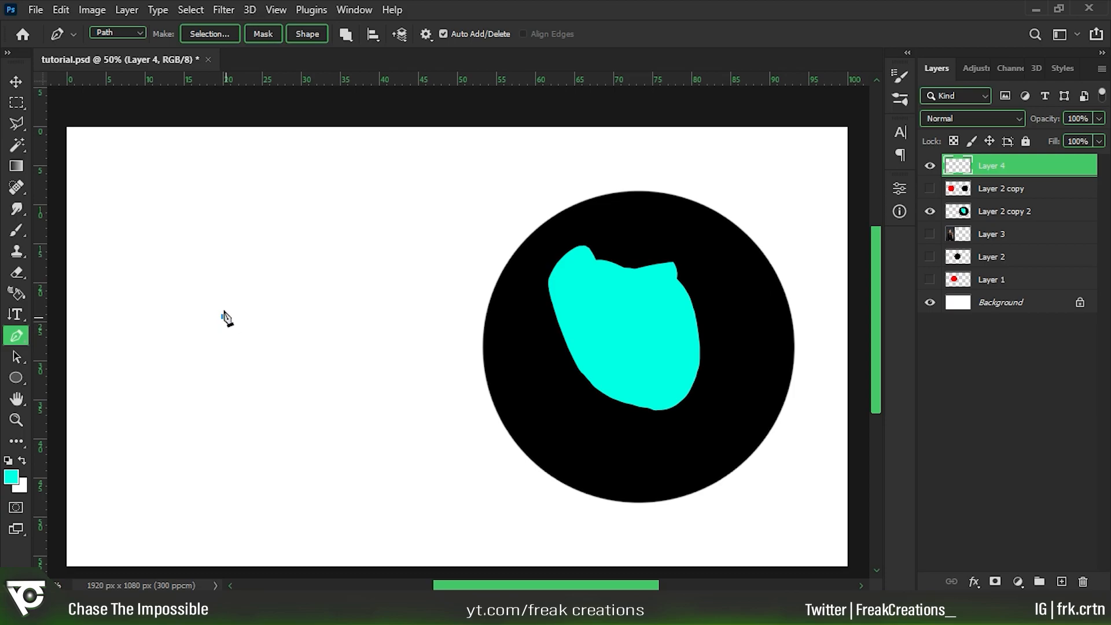
pyautogui.click(403, 251)
pyautogui.moveTo(403, 251); pyautogui.dragTo(509, 292)
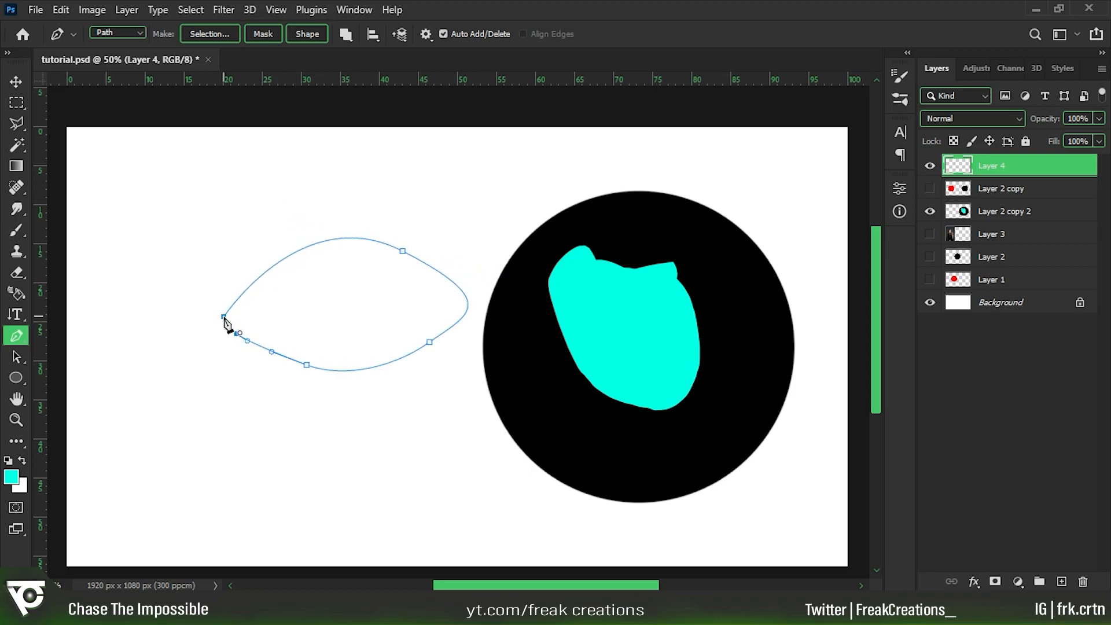
pyautogui.click(224, 317)
# Make a new selection from the leaf-shaped path with a 0.5 px feather radius, and undo it.
pyautogui.rightClick(365, 298)
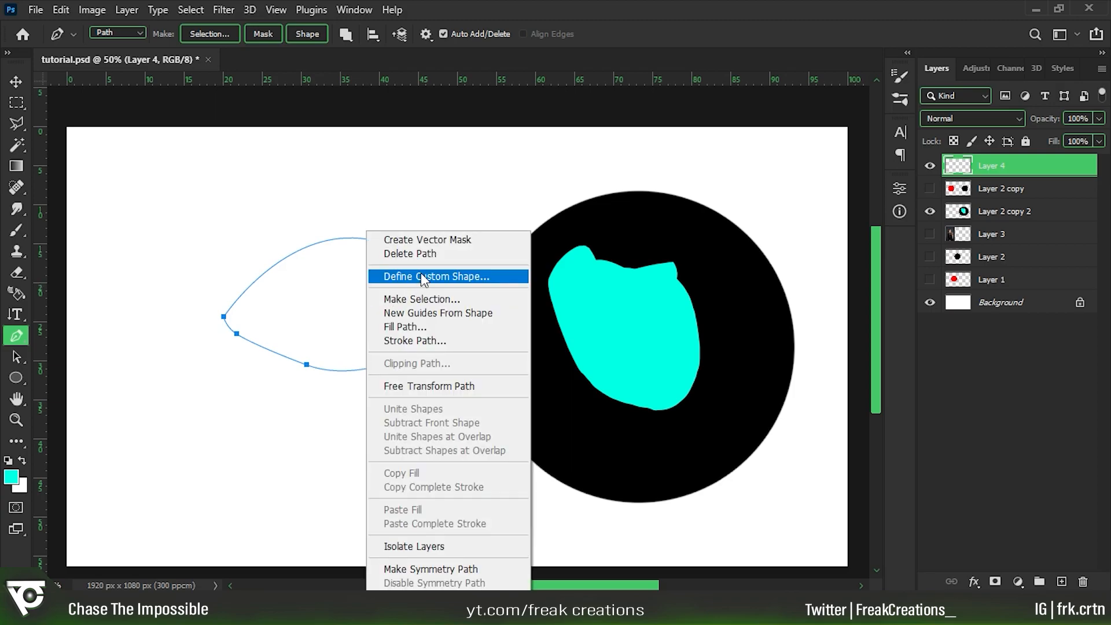
pyautogui.click(414, 300)
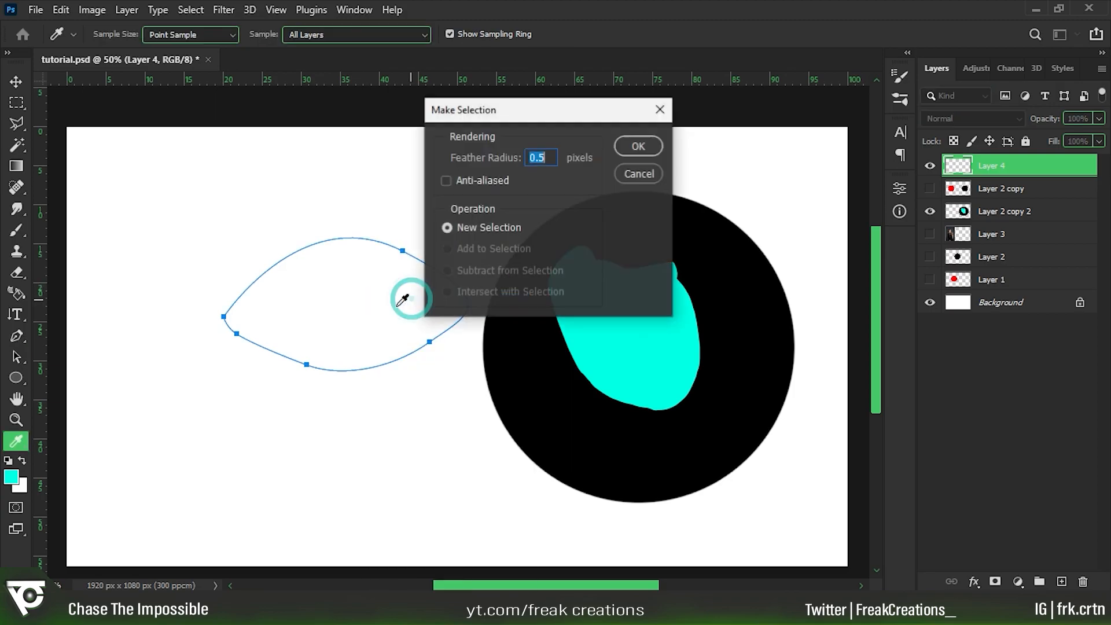
pyautogui.click(541, 159)
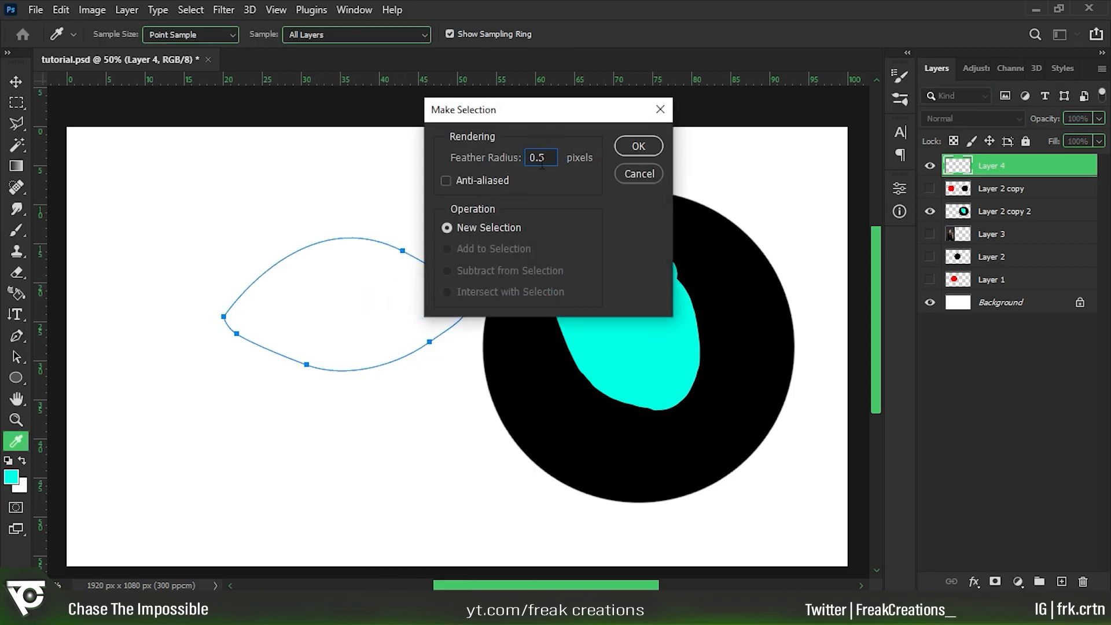
pyautogui.click(640, 148)
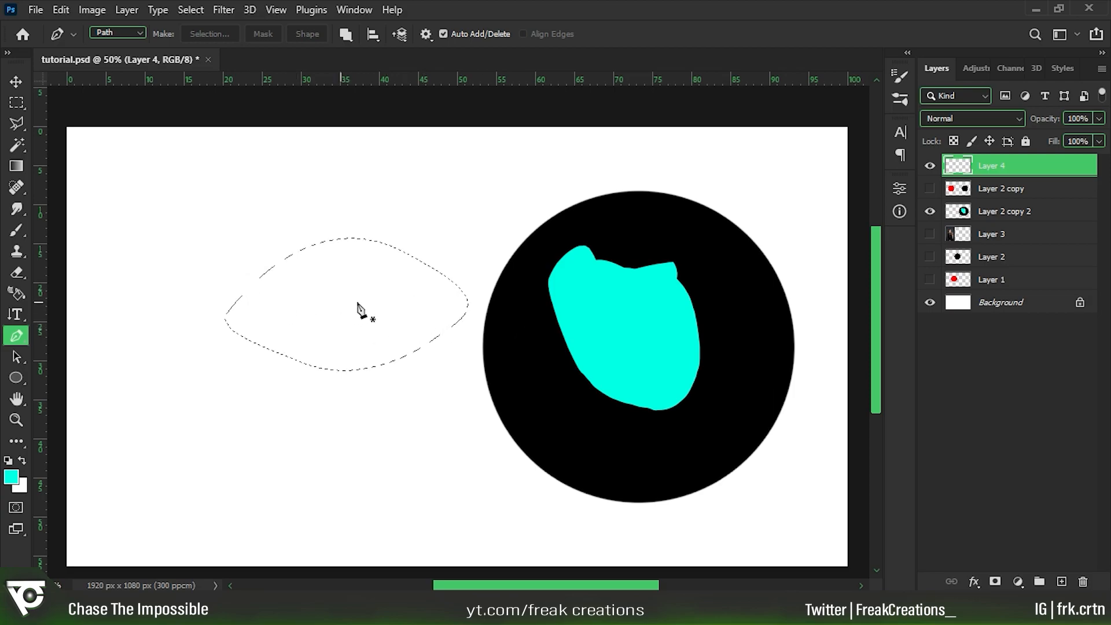
pyautogui.hotkey('ctrl', 'z')
# Fill the leaf-shaped path with a custom red in Normal mode at 100% opacity, and undo the fill.
pyautogui.rightClick(344, 293)
pyautogui.click(298, 307)
pyautogui.rightClick(335, 298)
pyautogui.click(393, 324)
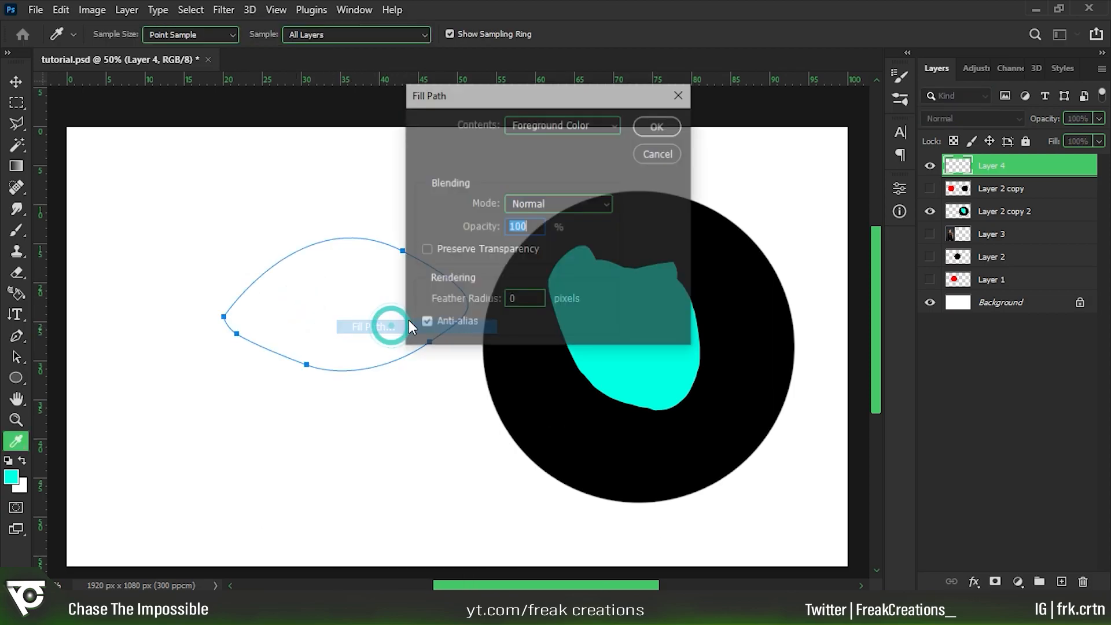
pyautogui.click(585, 128)
pyautogui.click(544, 156)
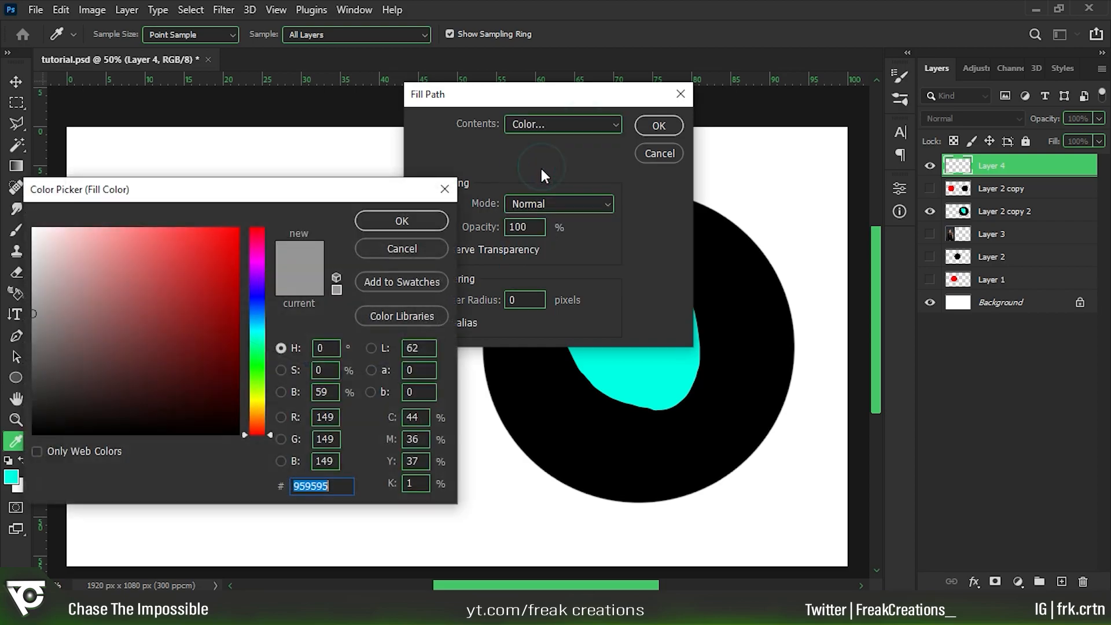
pyautogui.click(402, 220)
pyautogui.click(659, 126)
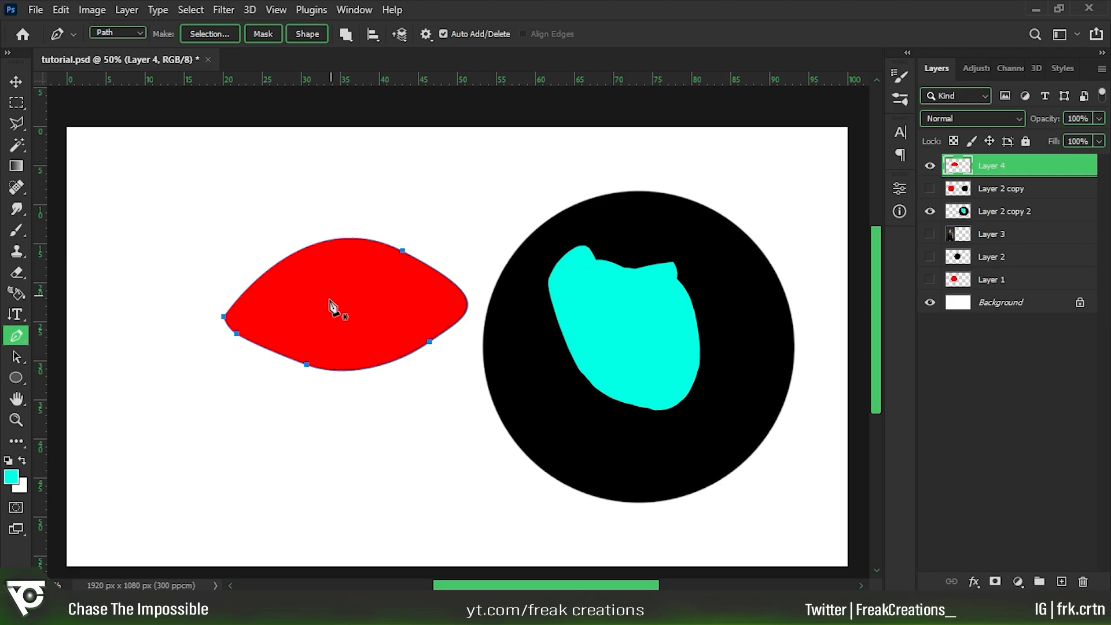
pyautogui.hotkey('ctrl', 'z')
# Stroke the leaf-shaped path with the Brush, Simulate Pressure off, and paint a freehand brush stroke above it.
pyautogui.rightClick(370, 312)
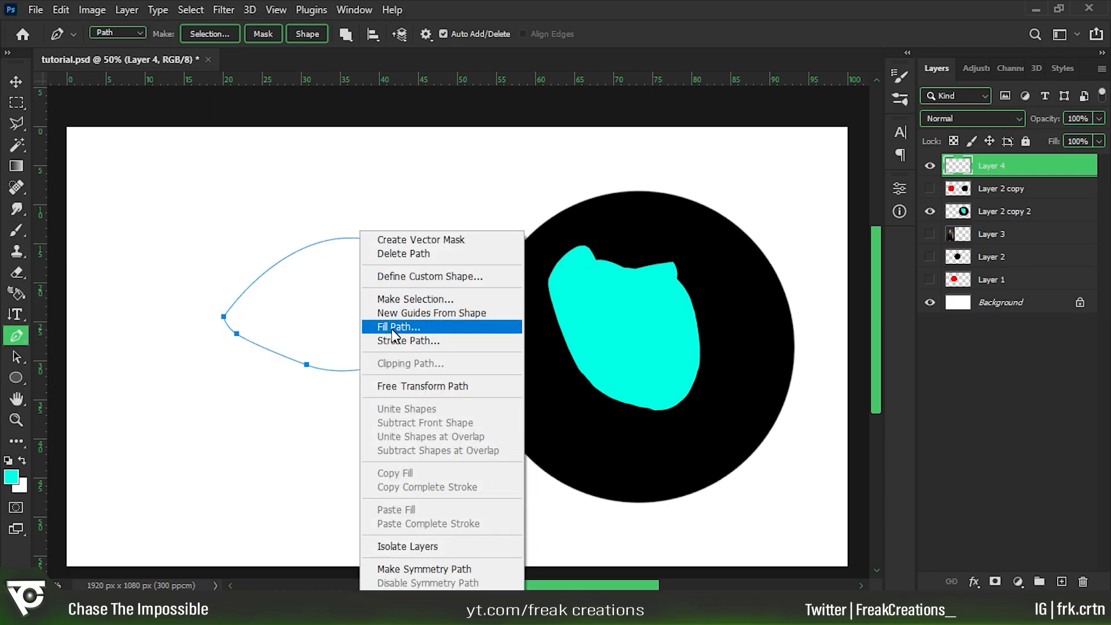
pyautogui.click(394, 340)
pyautogui.click(541, 180)
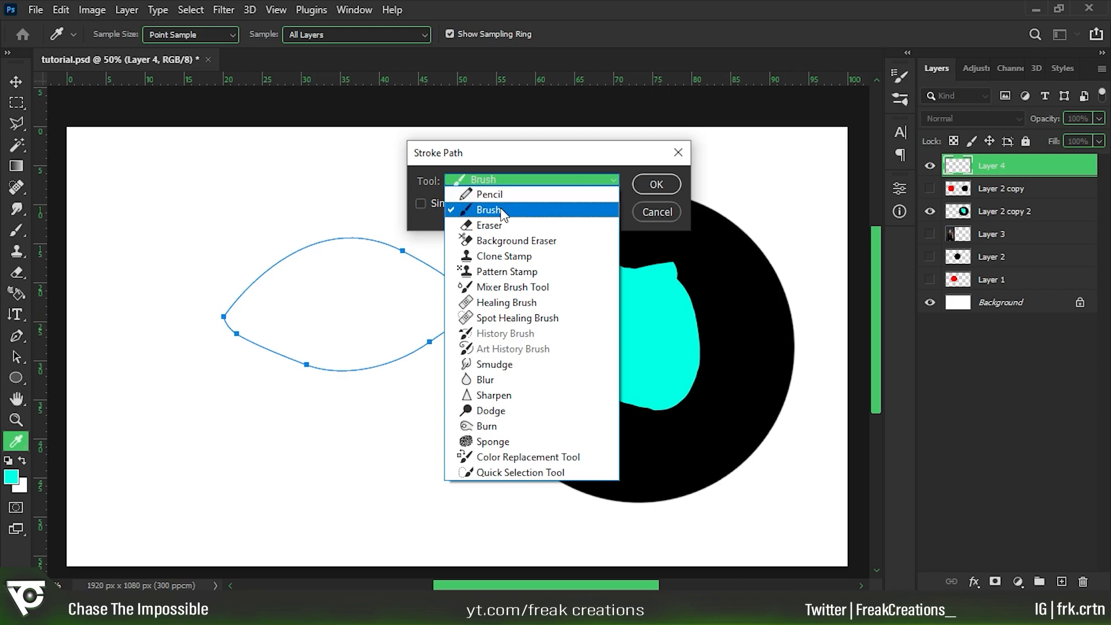
pyautogui.click(454, 212)
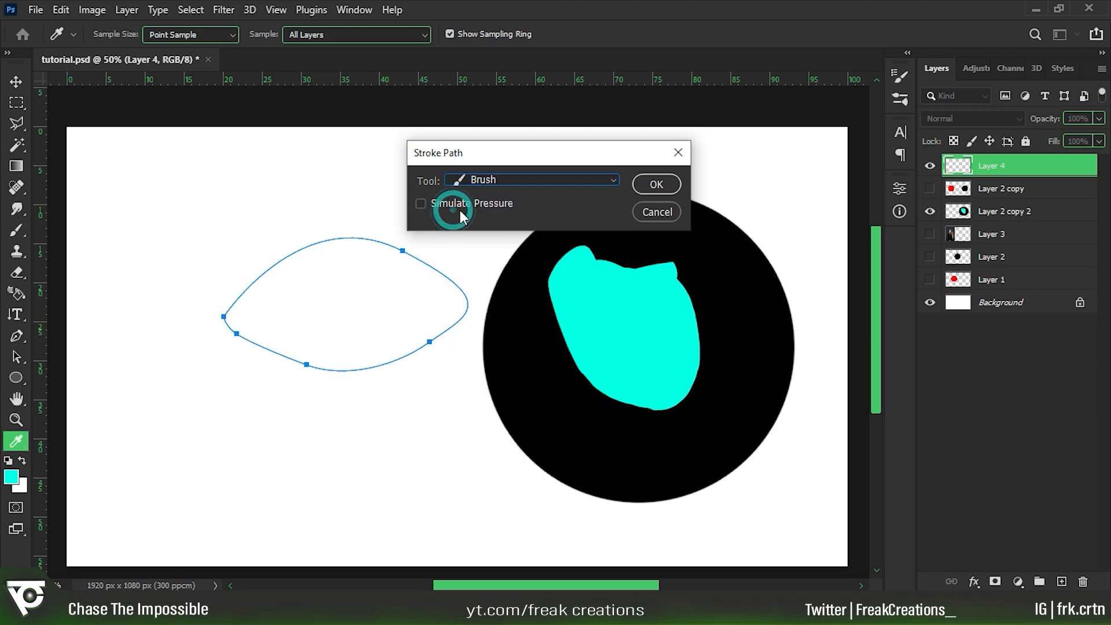
pyautogui.click(541, 180)
pyautogui.click(515, 211)
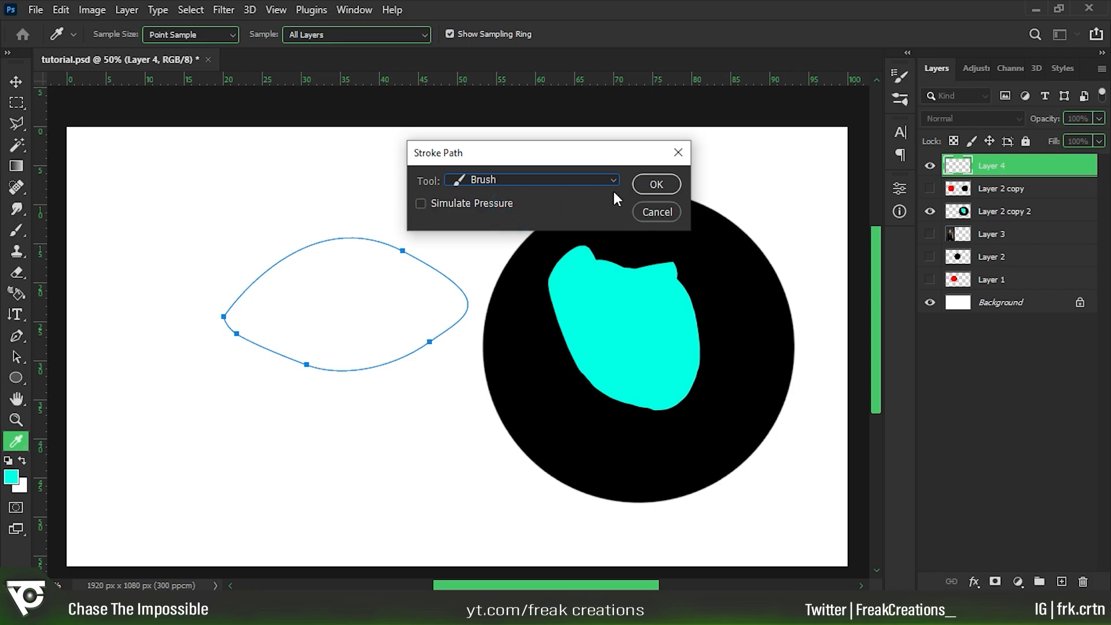
pyautogui.click(658, 183)
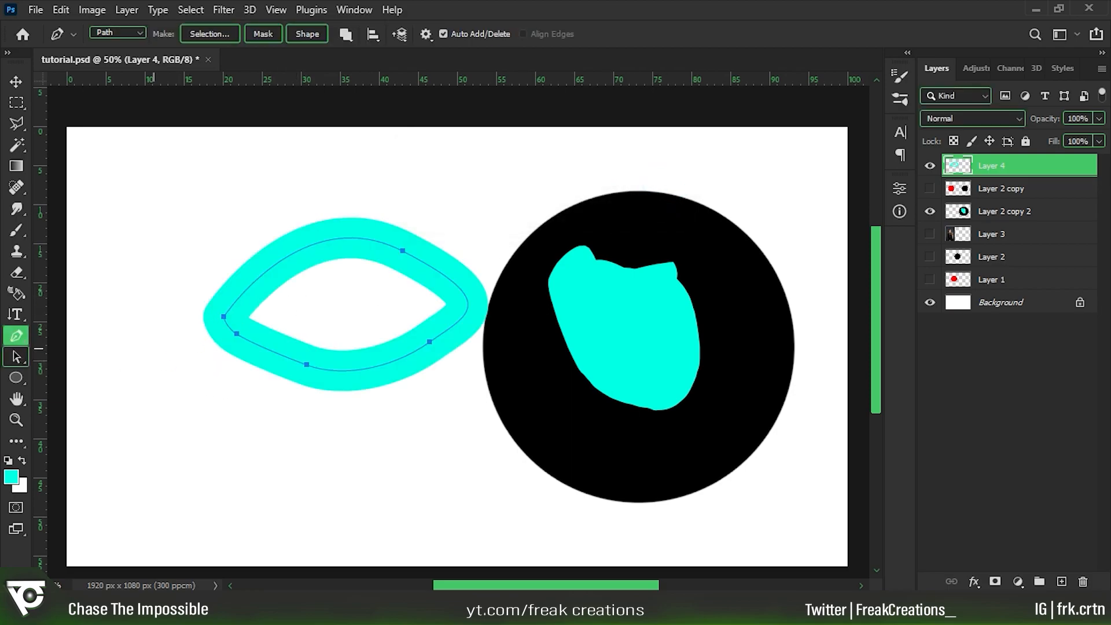
pyautogui.click(17, 230)
pyautogui.moveTo(242, 197)
pyautogui.mouseDown()
pyautogui.moveTo(386, 158)
pyautogui.moveTo(460, 153)
pyautogui.mouseUp()
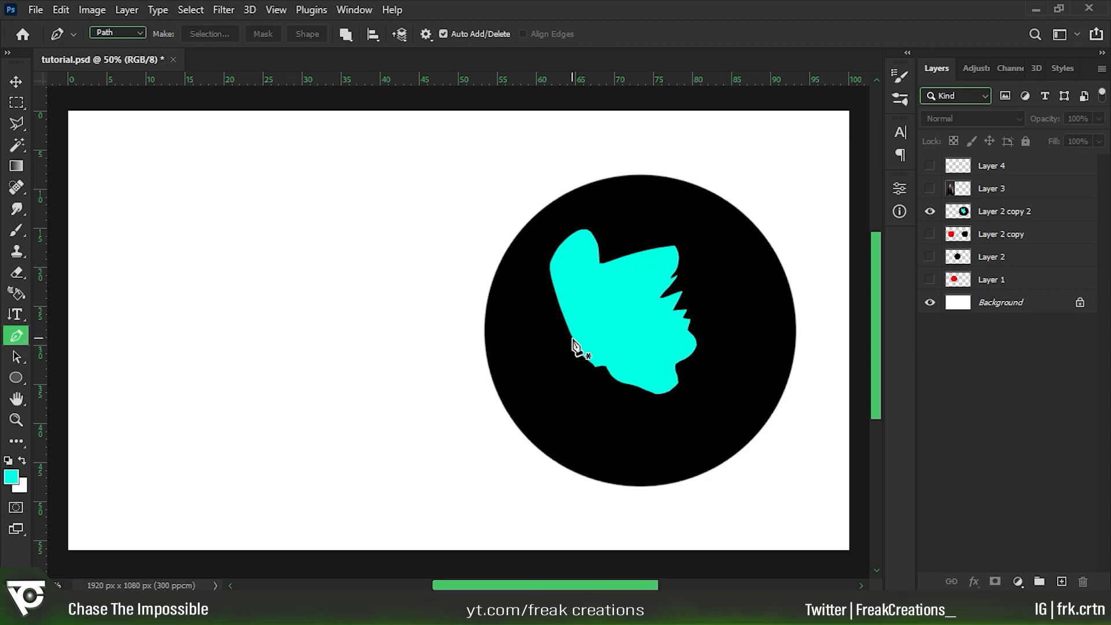
# Trace the upper-left contour of the cyan shape with a curved Pen path, removing the second anchor's outgoing handle before placing the curved point on the shape's tip.
pyautogui.click(573, 338)
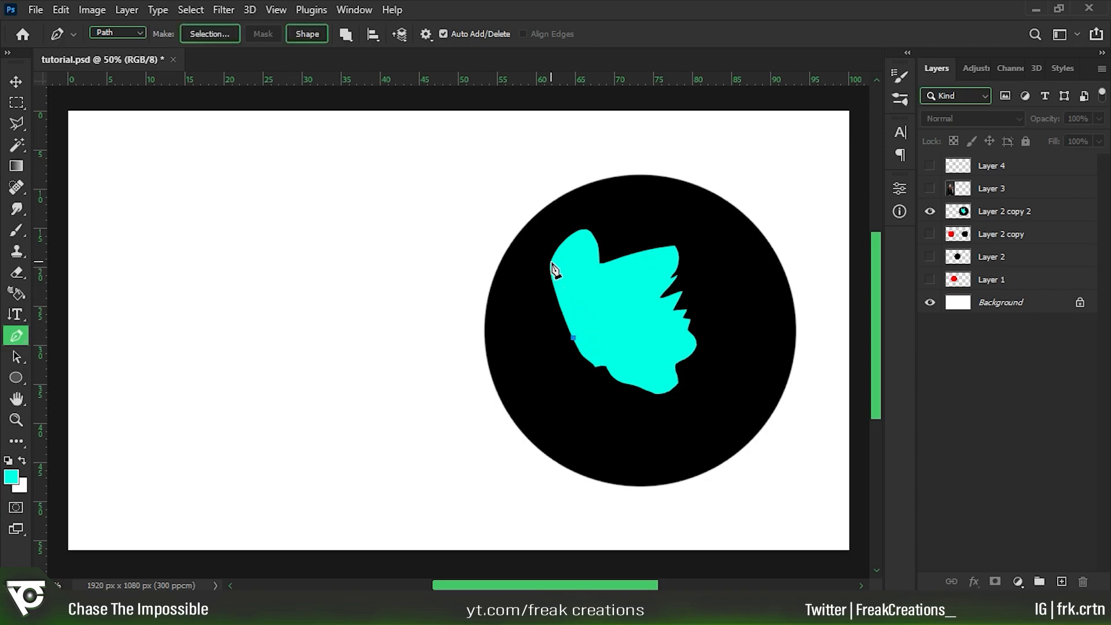
pyautogui.moveTo(551, 262); pyautogui.dragTo(549, 211)
pyautogui.moveTo(582, 231)
pyautogui.mouseDown()
pyautogui.moveTo(603, 216)
pyautogui.moveTo(590, 253)
pyautogui.moveTo(575, 245)
pyautogui.moveTo(622, 216)
pyautogui.moveTo(596, 218)
pyautogui.mouseUp()
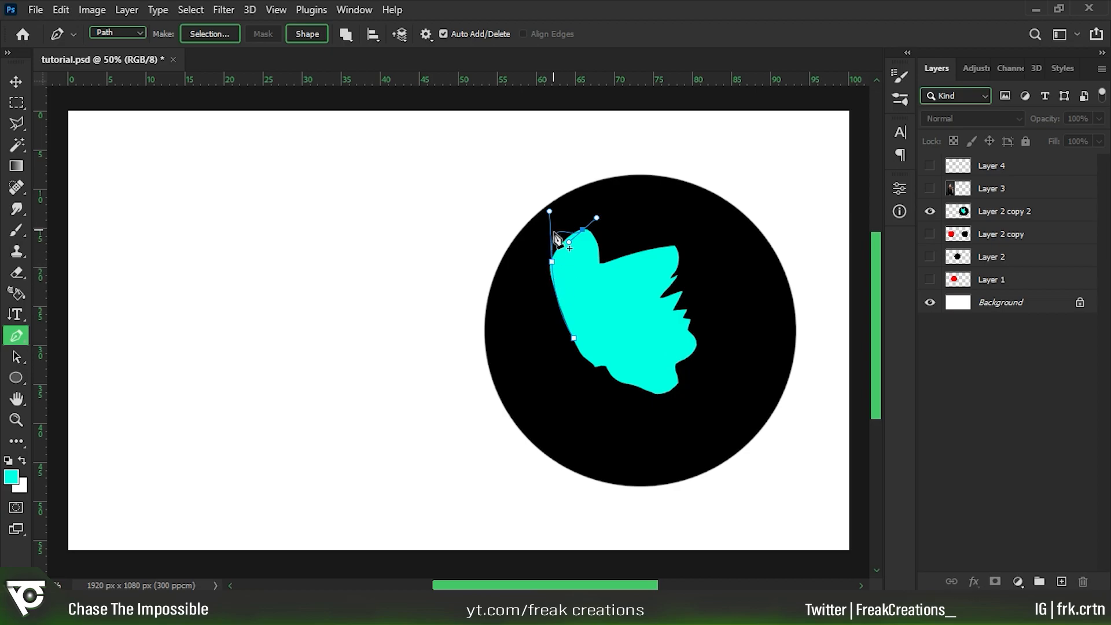
pyautogui.click(552, 263)
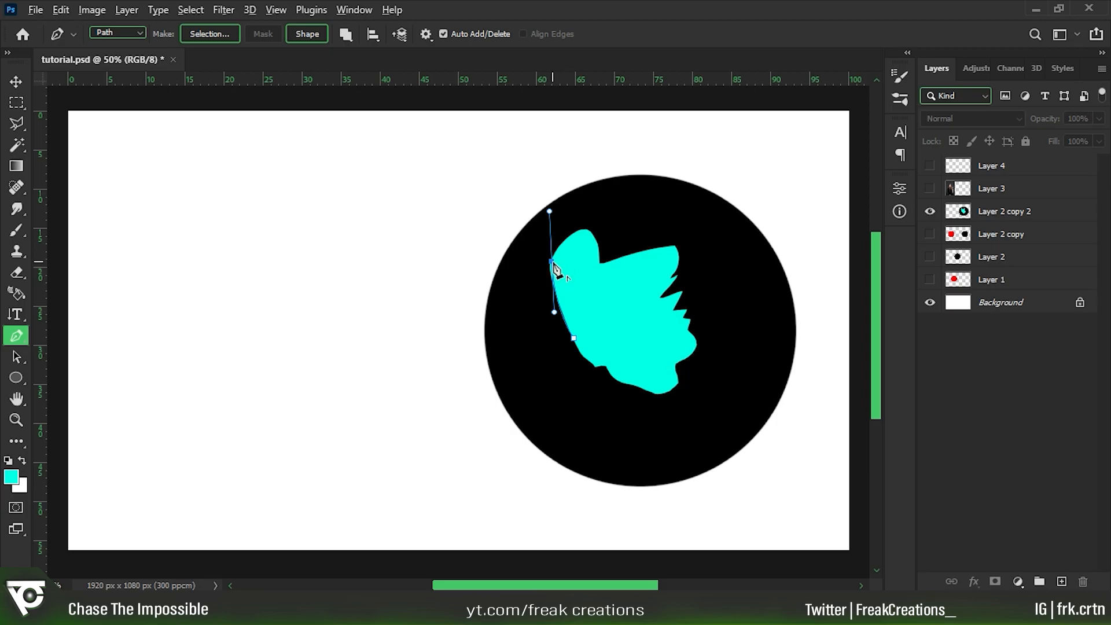
pyautogui.click(553, 264)
pyautogui.moveTo(587, 230); pyautogui.dragTo(617, 226)
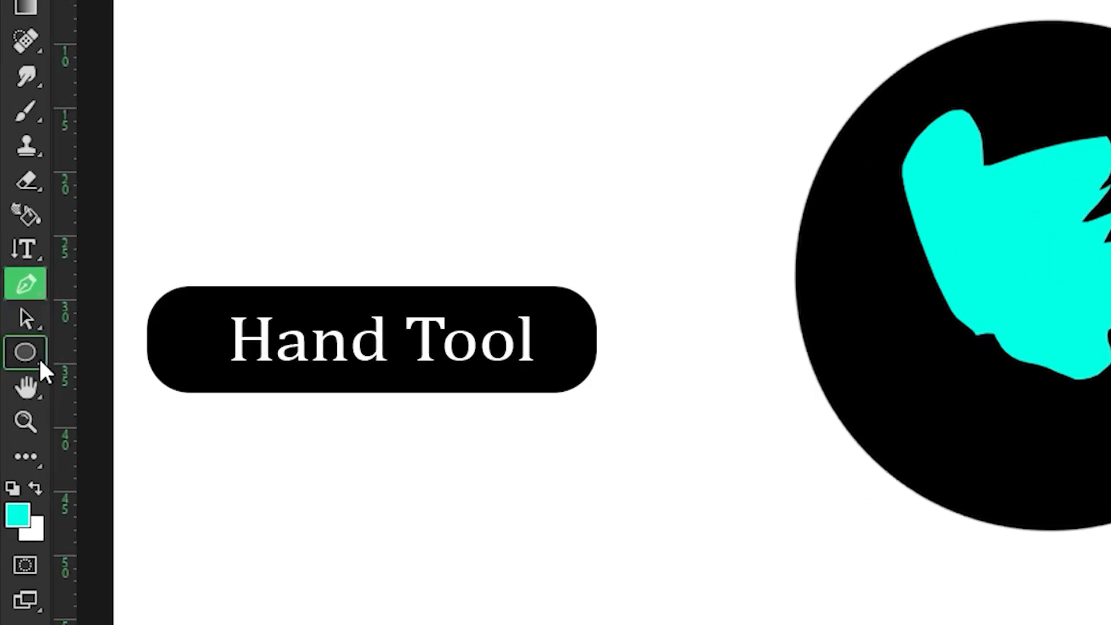
# Pan across the canvas with the Hand tool at 100% until the cyan shape is in the middle of the view.
pyautogui.click(17, 399)
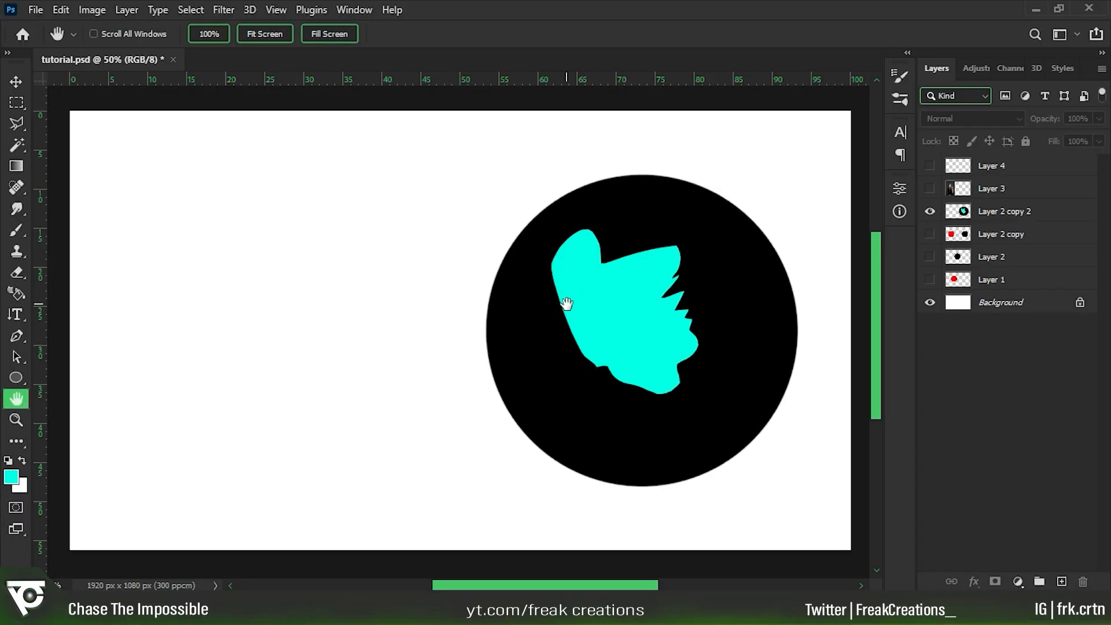
pyautogui.moveTo(567, 304)
pyautogui.mouseDown()
pyautogui.moveTo(417, 315)
pyautogui.moveTo(566, 310)
pyautogui.mouseUp()
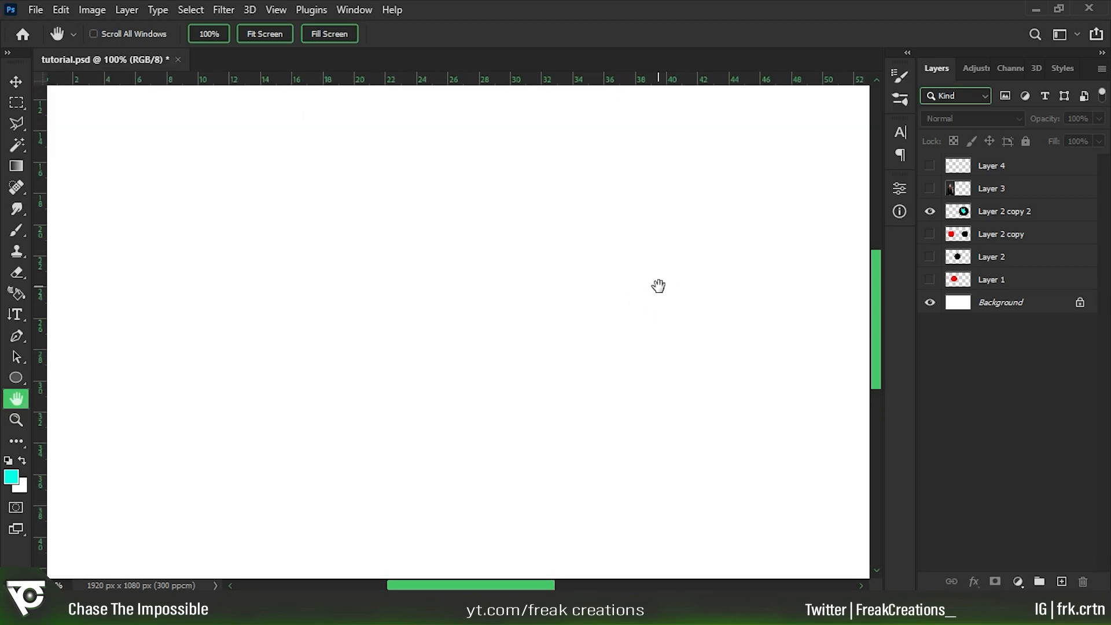
pyautogui.moveTo(710, 311); pyautogui.dragTo(421, 342)
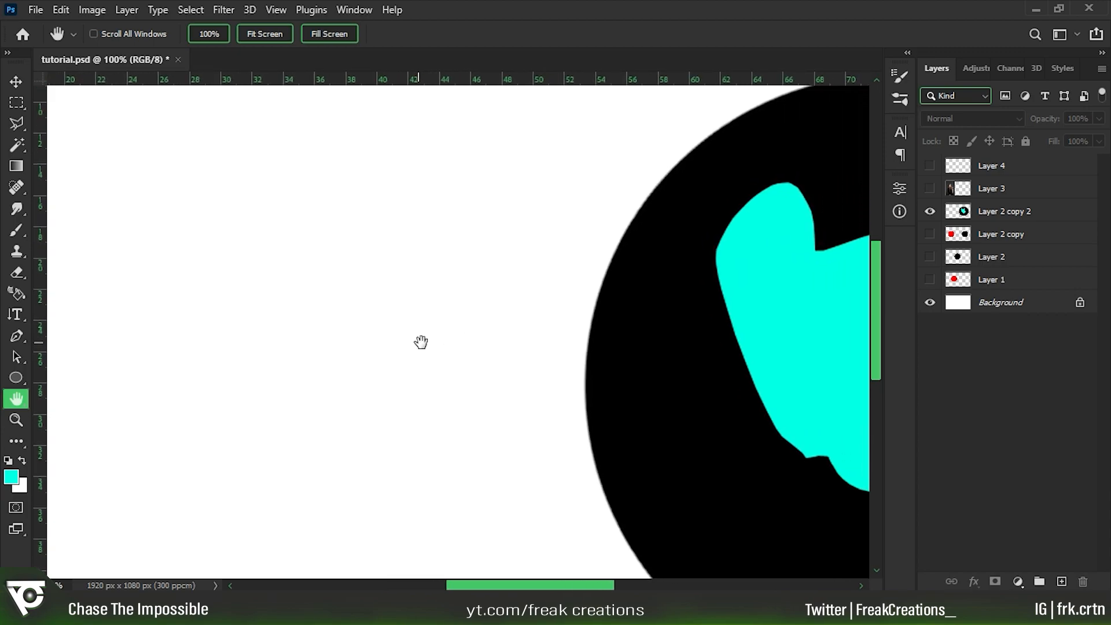
pyautogui.moveTo(658, 312); pyautogui.dragTo(453, 318)
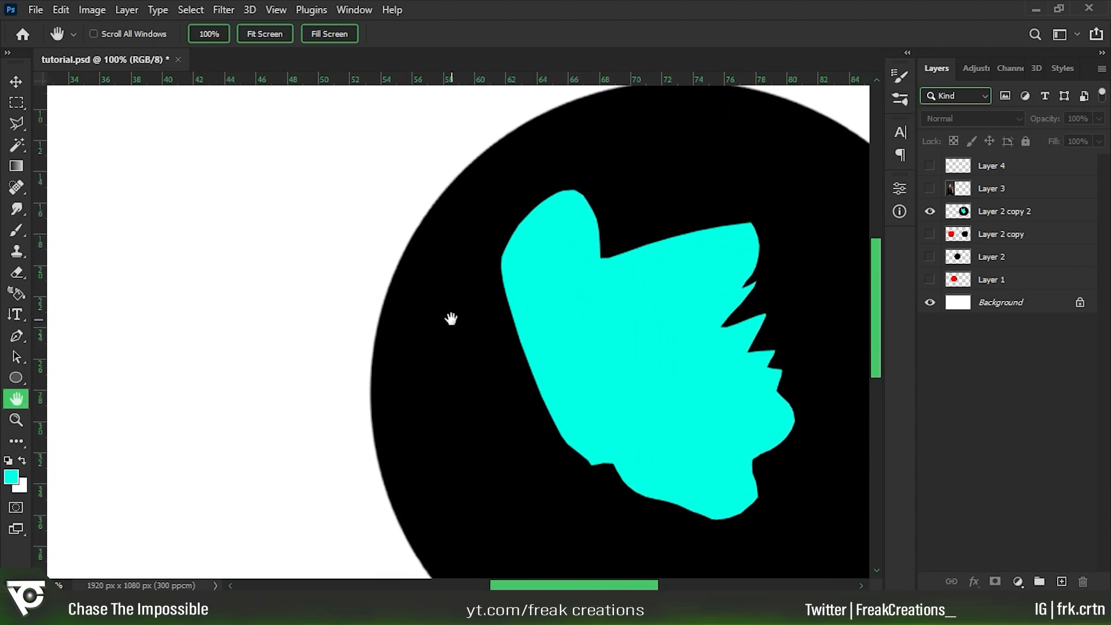
pyautogui.moveTo(669, 349); pyautogui.dragTo(521, 318)
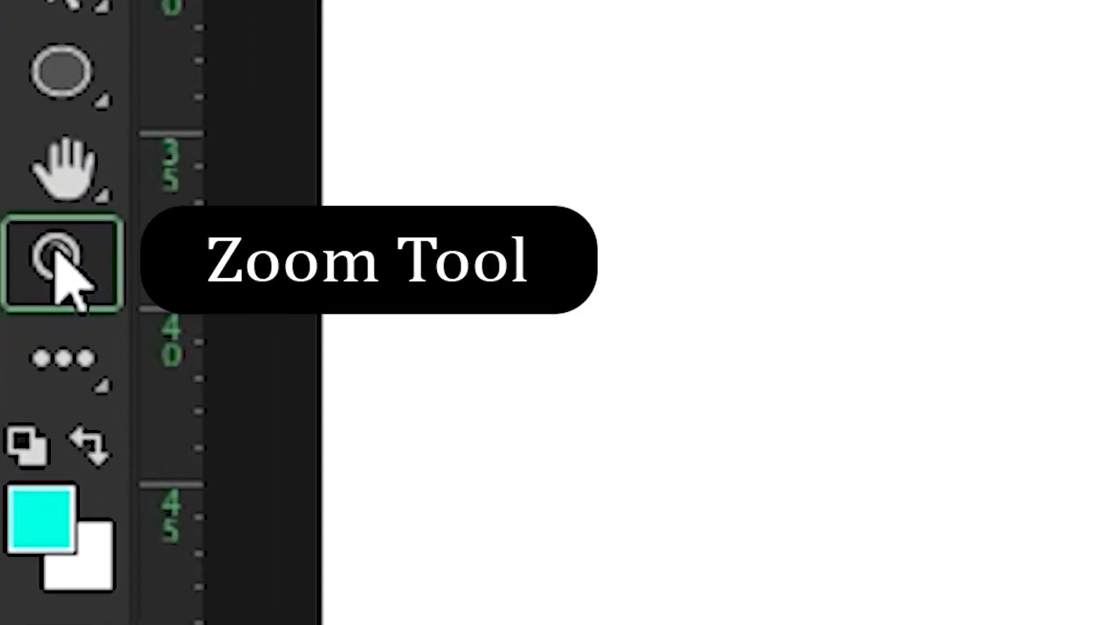
# Zoom the canvas in to 200% and back out to 50% with the Zoom tool, and repeat the same zoom.
pyautogui.click(61, 266)
pyautogui.click(546, 303)
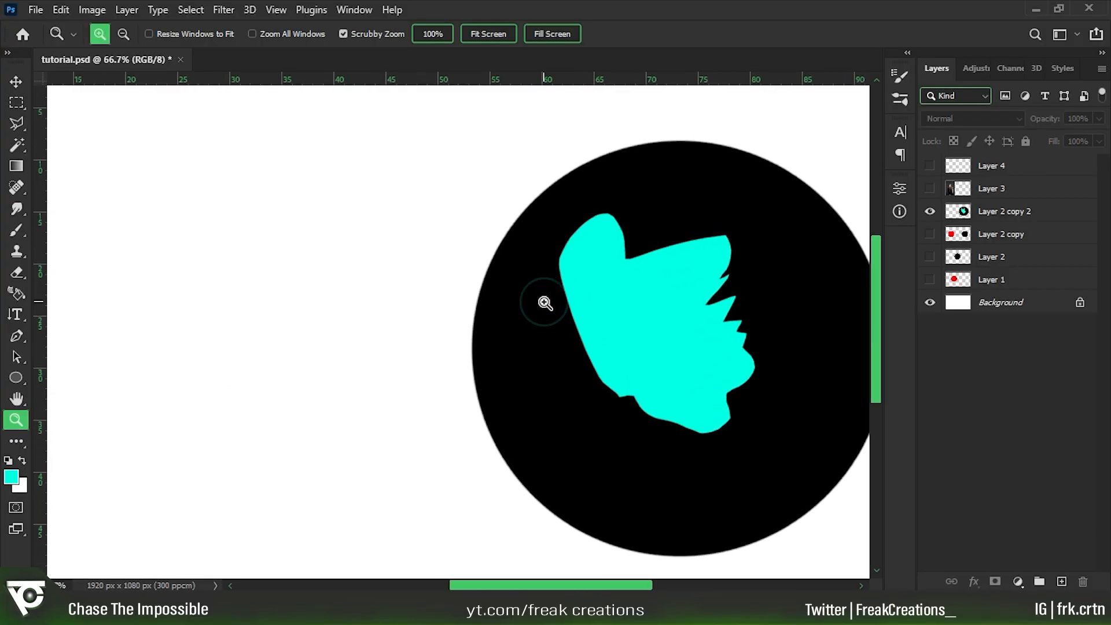
pyautogui.click(543, 301)
pyautogui.click(541, 302)
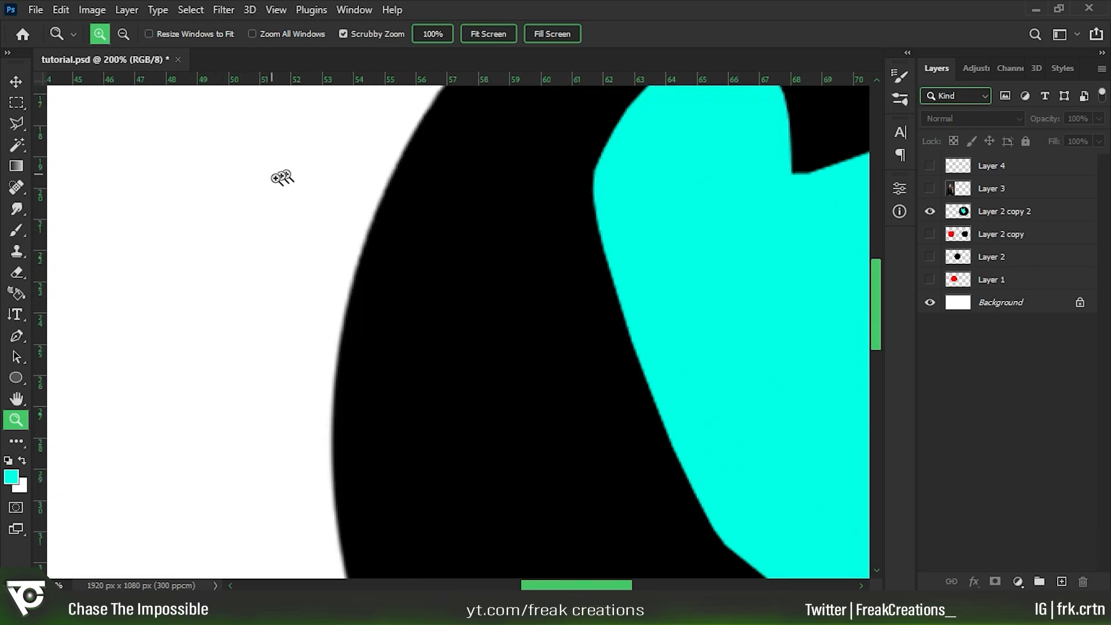
pyautogui.click(123, 35)
pyautogui.click(339, 260)
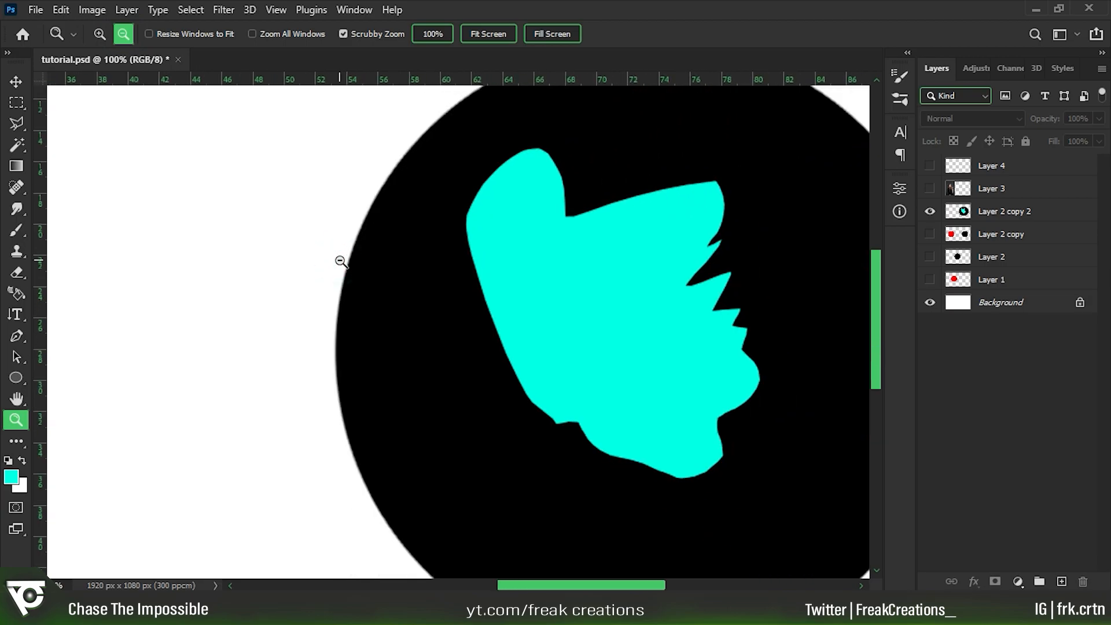
pyautogui.click(341, 261)
pyautogui.click(341, 261)
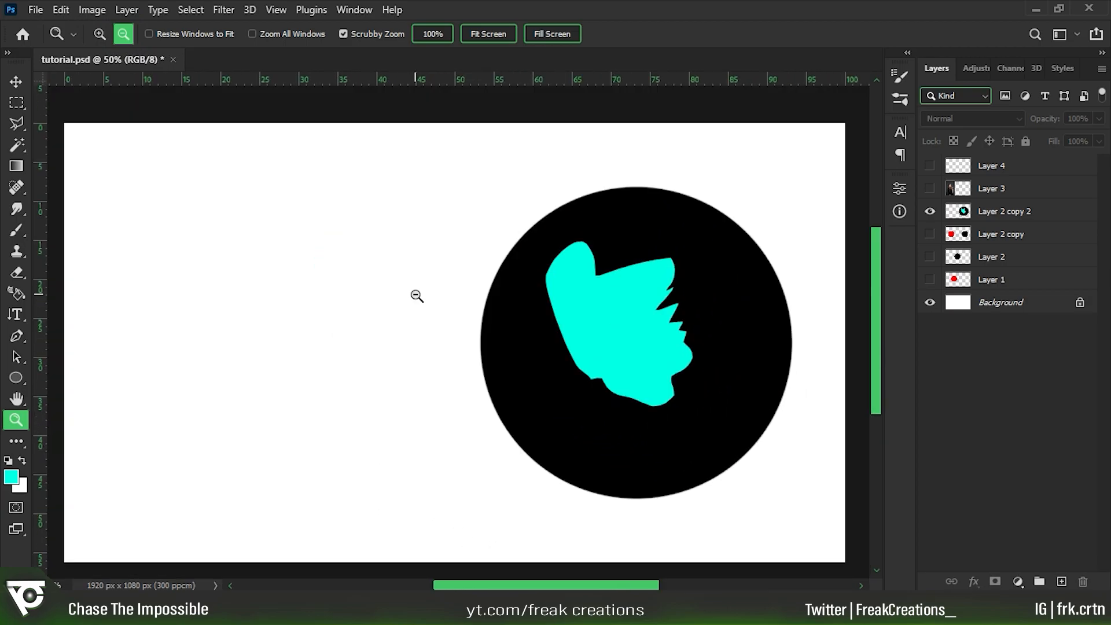
pyautogui.hotkey('ctrl', '+')
pyautogui.hotkey('ctrl', '+')
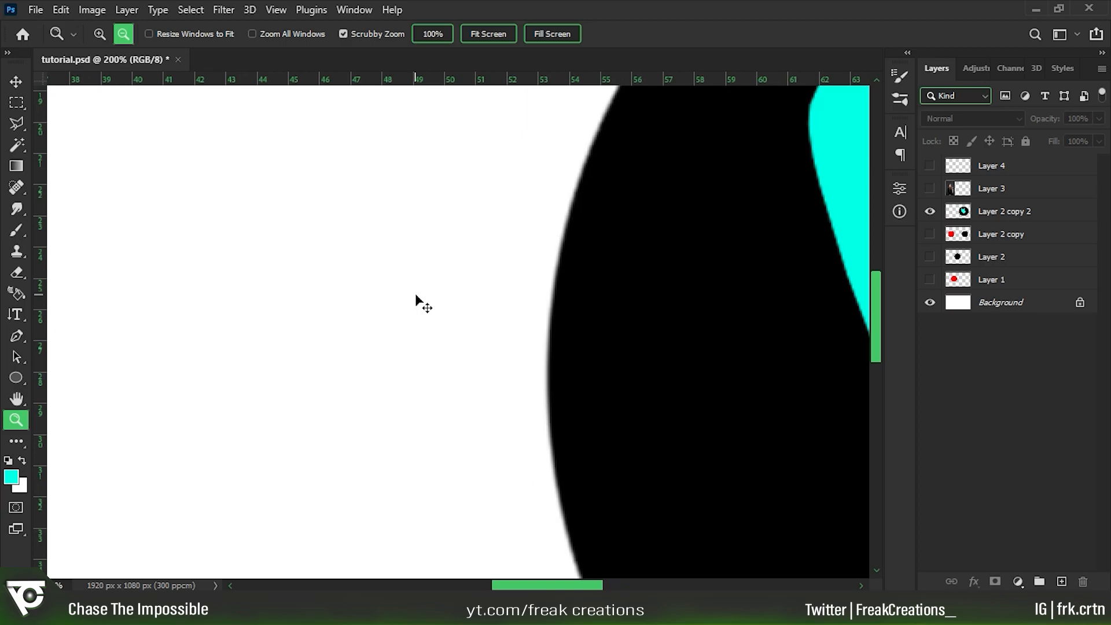
pyautogui.hotkey('ctrl', '-')
pyautogui.hotkey('ctrl', '-')
# Crop the canvas by moving its left edge inward by about a fifth of the width.
pyautogui.press('c')
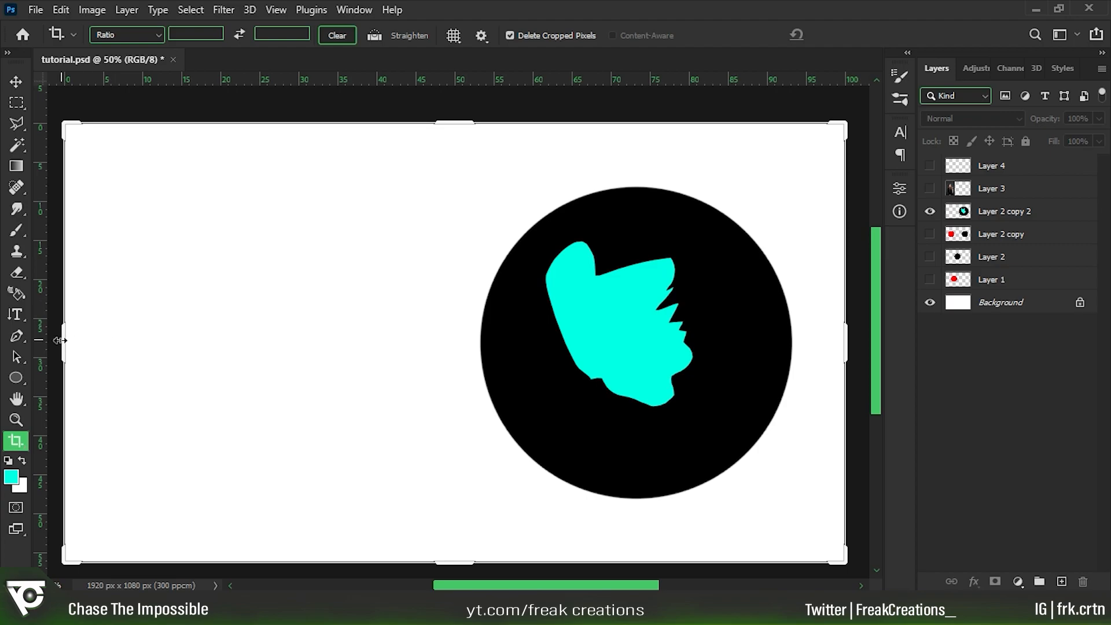
pyautogui.moveTo(61, 337); pyautogui.dragTo(236, 341)
pyautogui.press('Return')
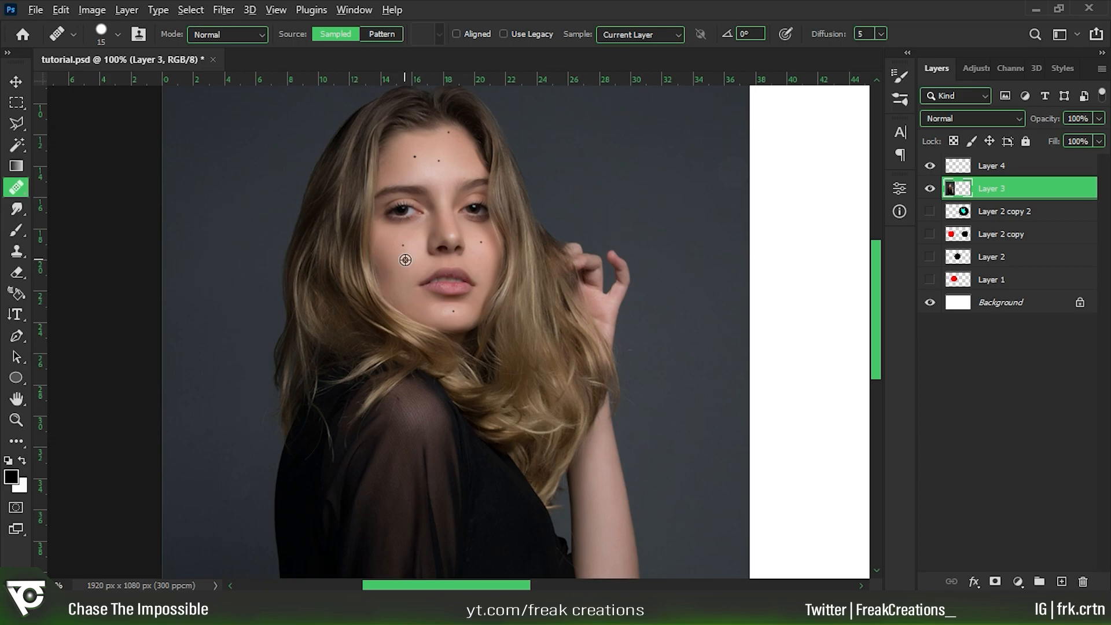
# Retouch the dark spots on the portrait's face with the Healing Brush, sampling clean skin just below the cheek spot.
pyautogui.keyDown('alt'); pyautogui.click(406, 258); pyautogui.keyUp('alt')
pyautogui.click(404, 246)
pyautogui.scroll(1, 399, 306)
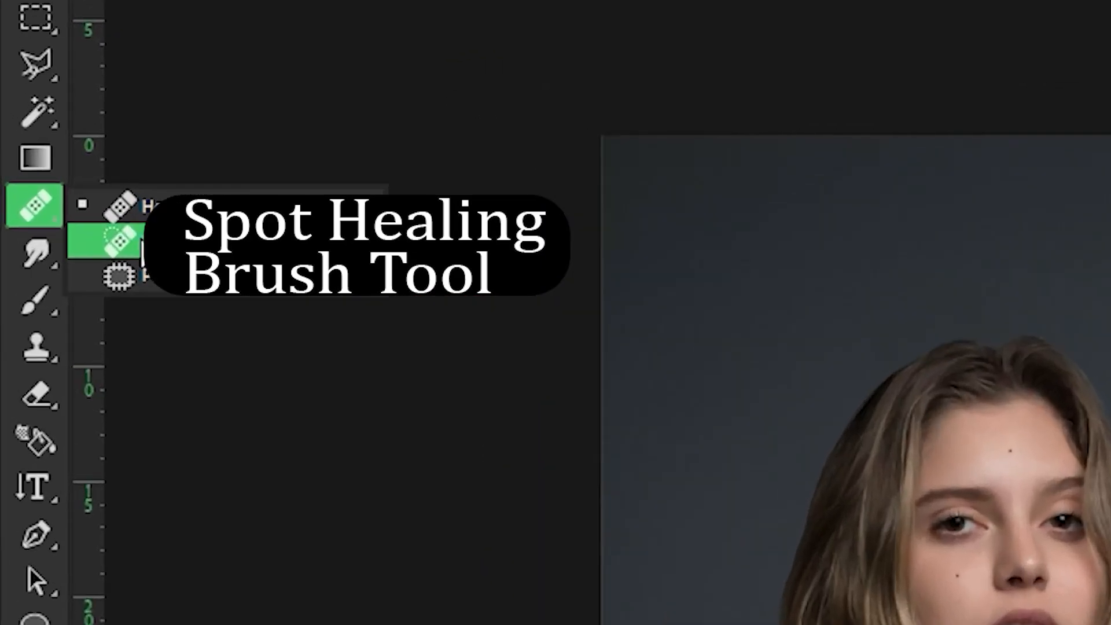
# Try the Content-Aware Spot Healing Brush on the dark spot on the woman's cheek.
pyautogui.click(63, 203)
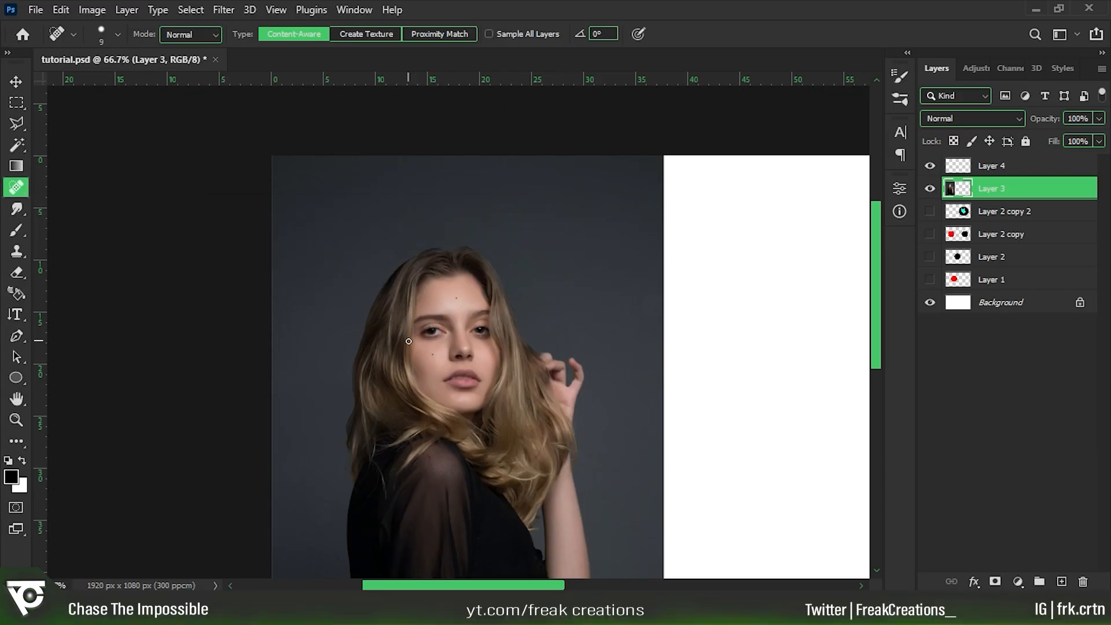
pyautogui.scroll(1, 409, 342)
pyautogui.scroll(1, 398, 341)
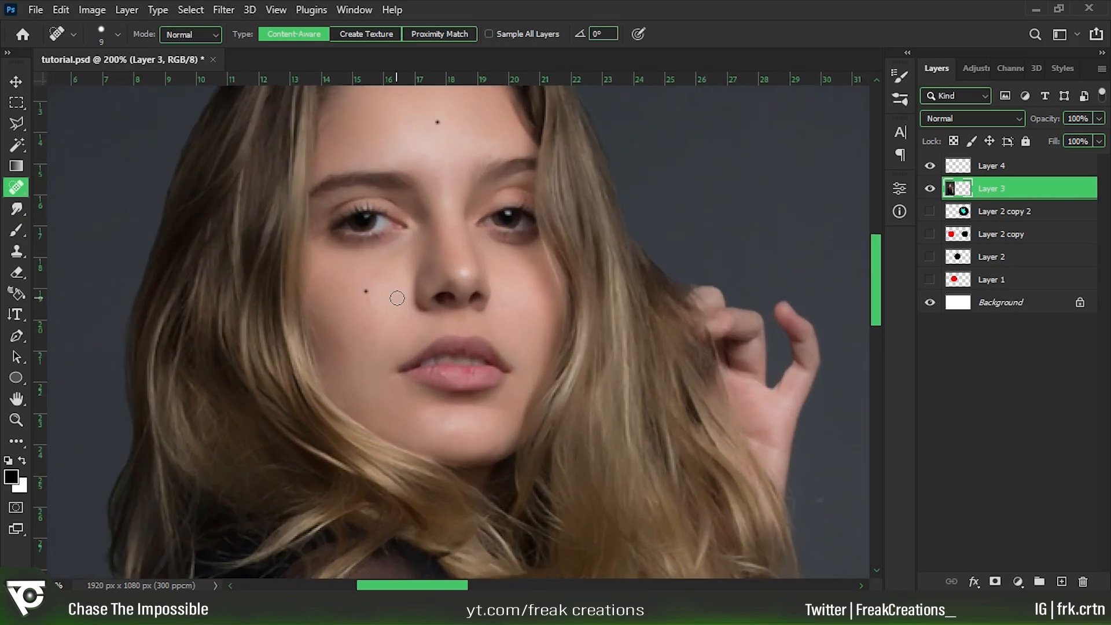
pyautogui.moveTo(387, 293); pyautogui.dragTo(400, 320)
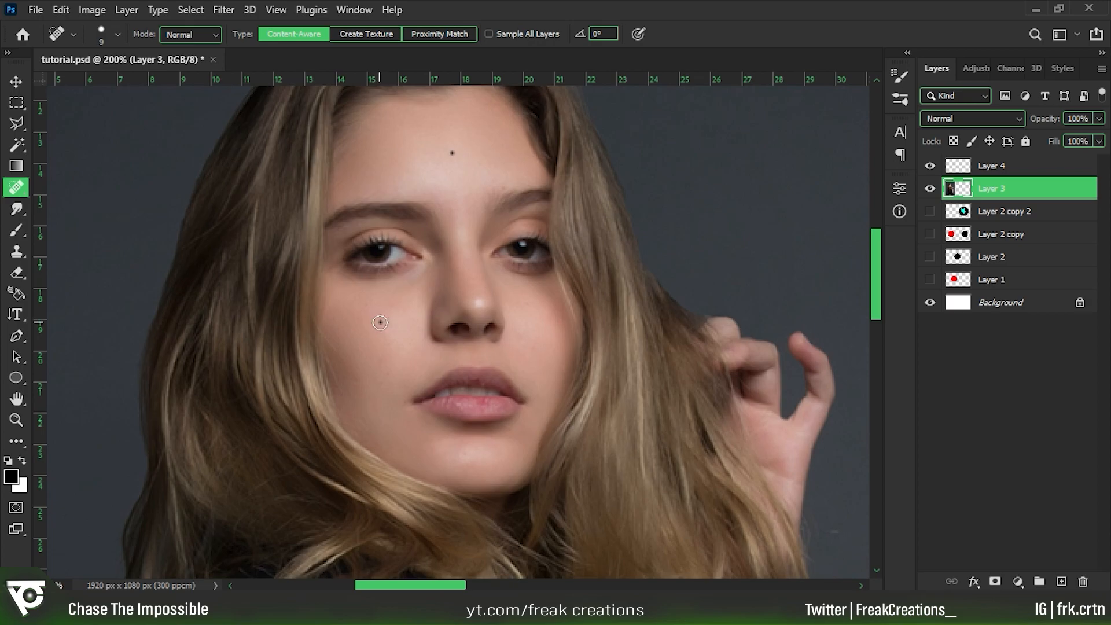
# Replace the dark spot on the forehead using the Patch tool in Source mode with skin from the cheek, and clear the selection.
pyautogui.rightClick(16, 187)
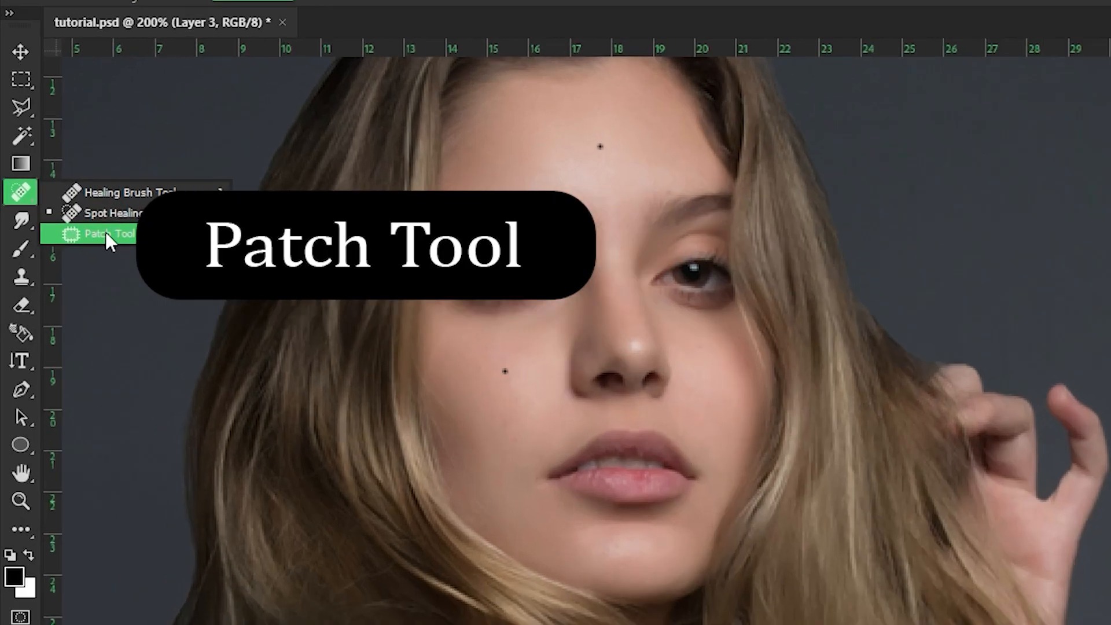
pyautogui.click(80, 218)
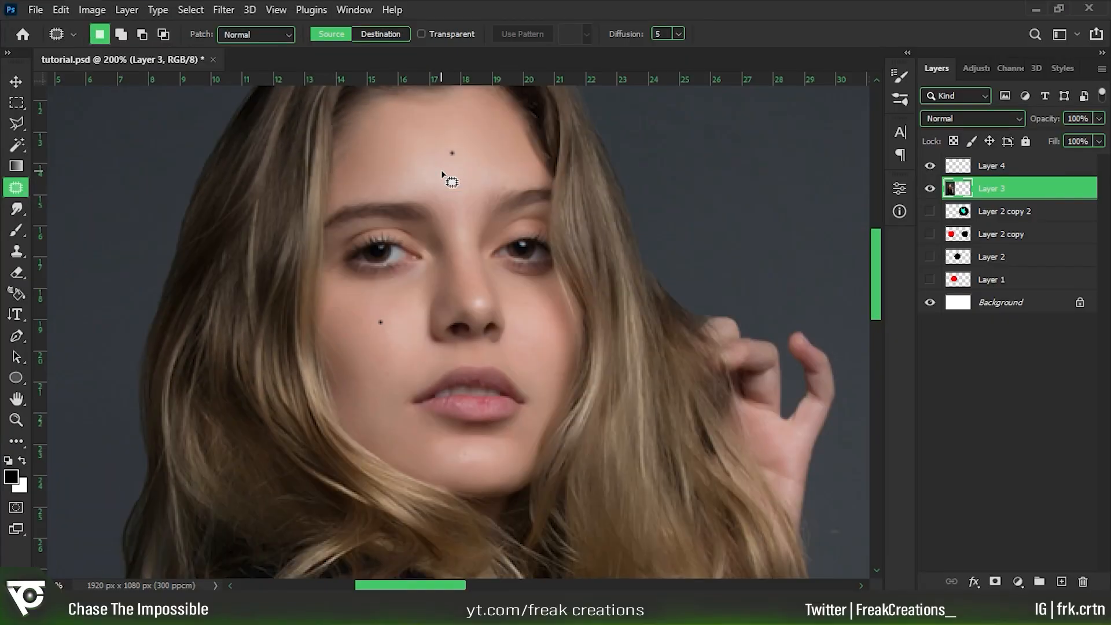
pyautogui.moveTo(444, 130)
pyautogui.mouseDown()
pyautogui.moveTo(440, 166)
pyautogui.moveTo(467, 173)
pyautogui.moveTo(444, 131)
pyautogui.mouseUp()
pyautogui.moveTo(459, 177); pyautogui.dragTo(544, 321)
pyautogui.scroll(1, 477, 165)
pyautogui.hotkey('ctrl', 'd')
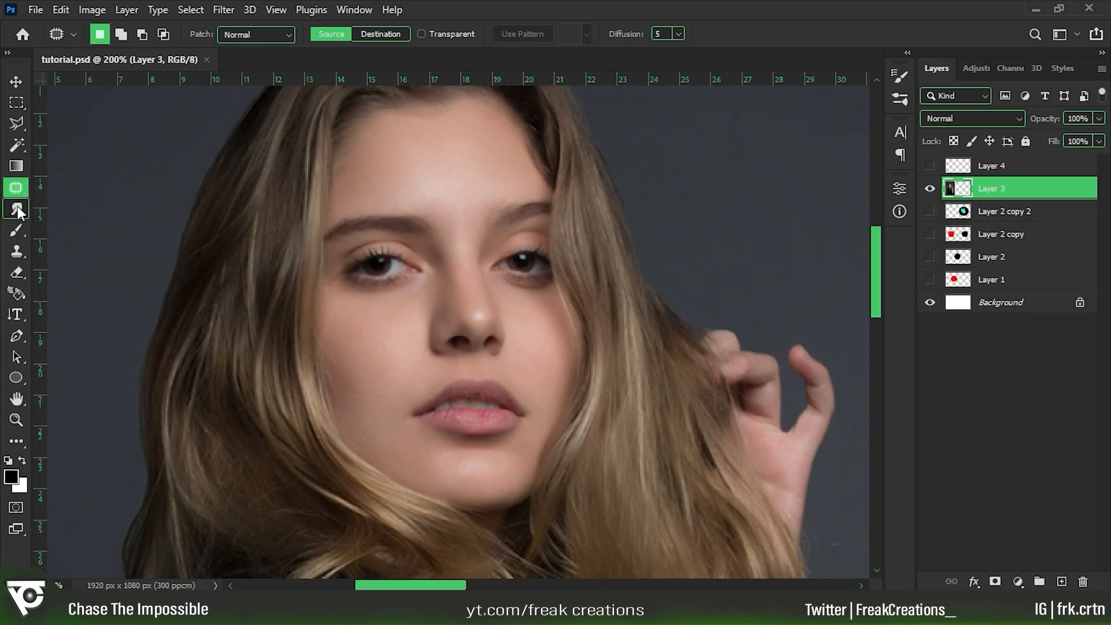
# Smudge the highlight on the tip of the nose with the Smudge tool at 18% strength.
pyautogui.click(17, 208)
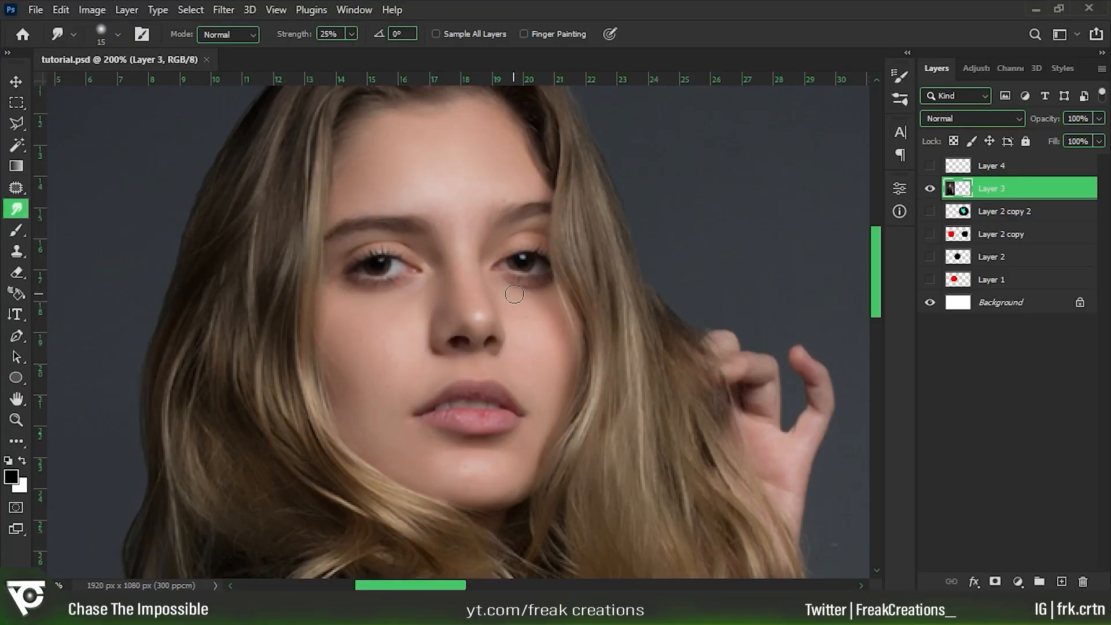
pyautogui.scroll(-1, 459, 294)
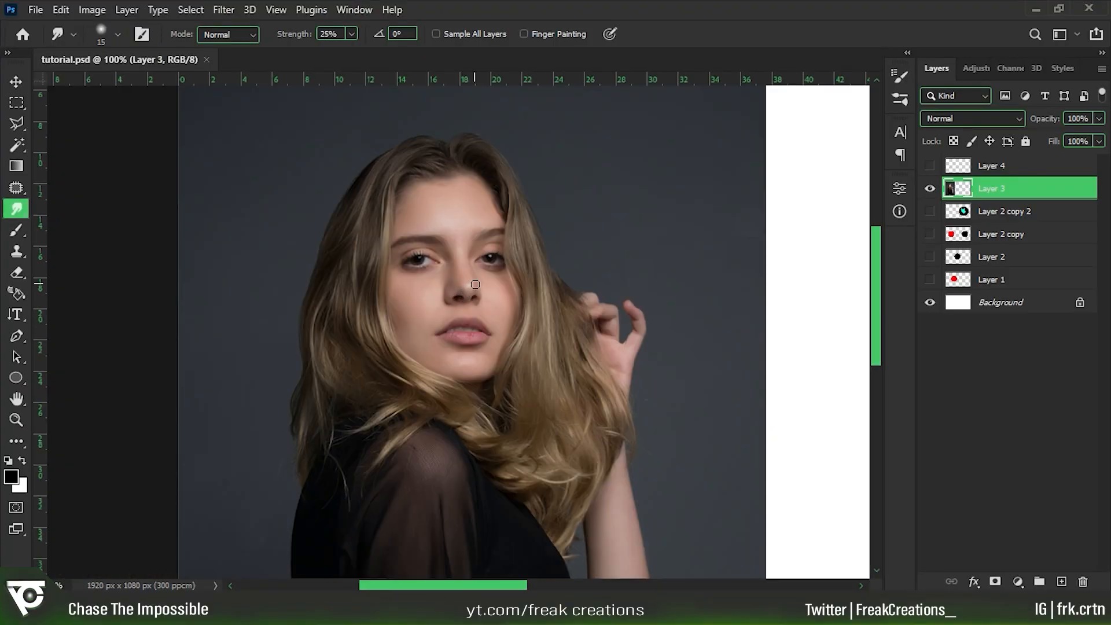
pyautogui.scroll(2, 480, 292)
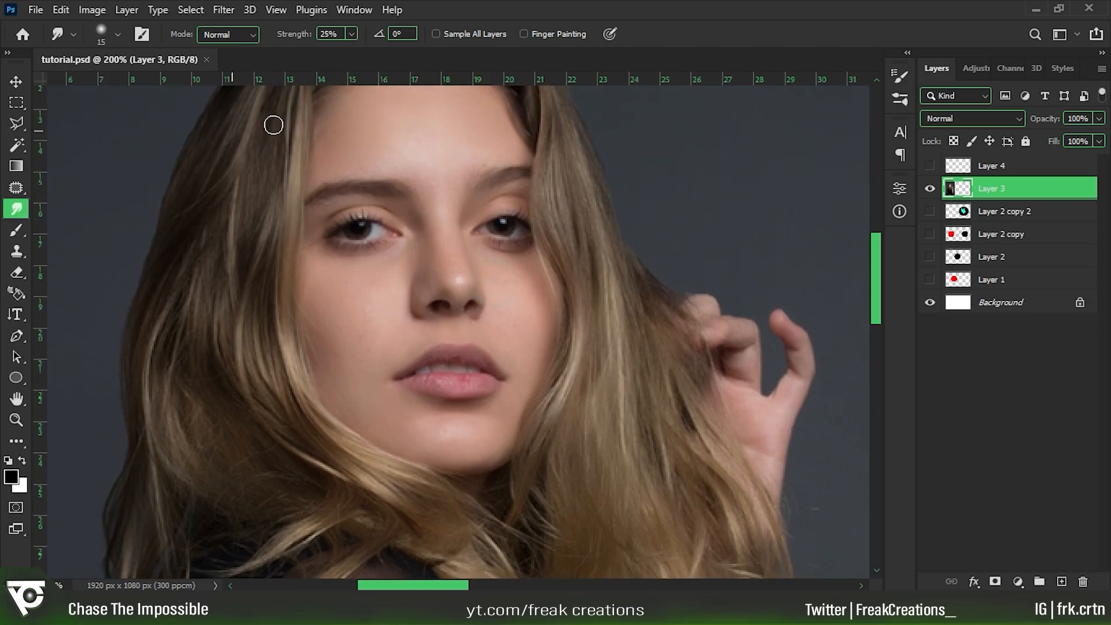
pyautogui.click(354, 34)
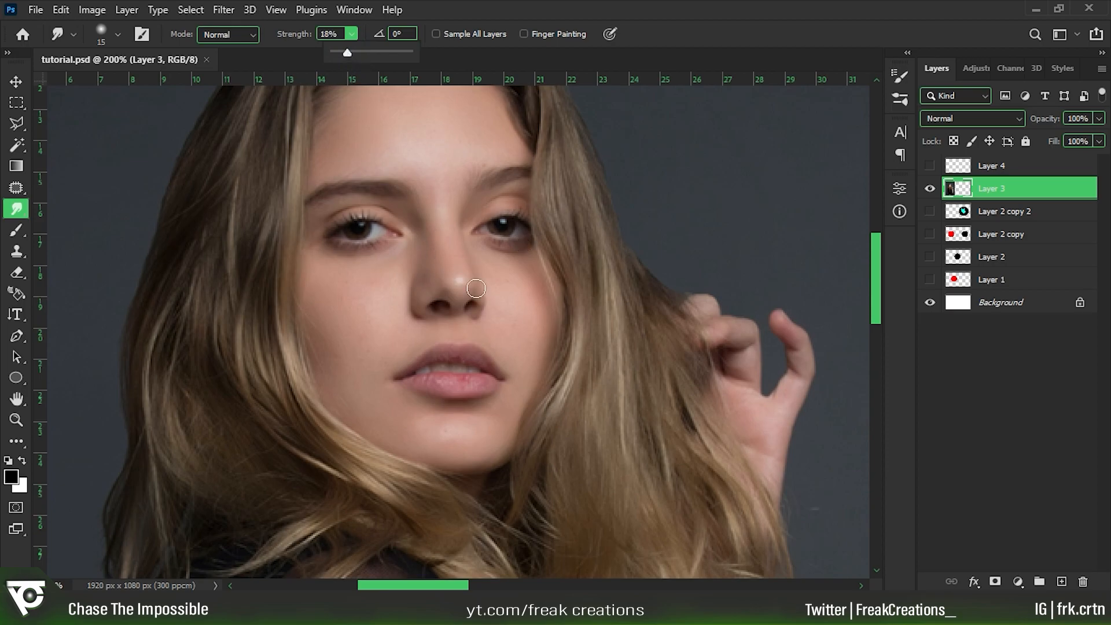
pyautogui.moveTo(461, 282); pyautogui.dragTo(466, 276)
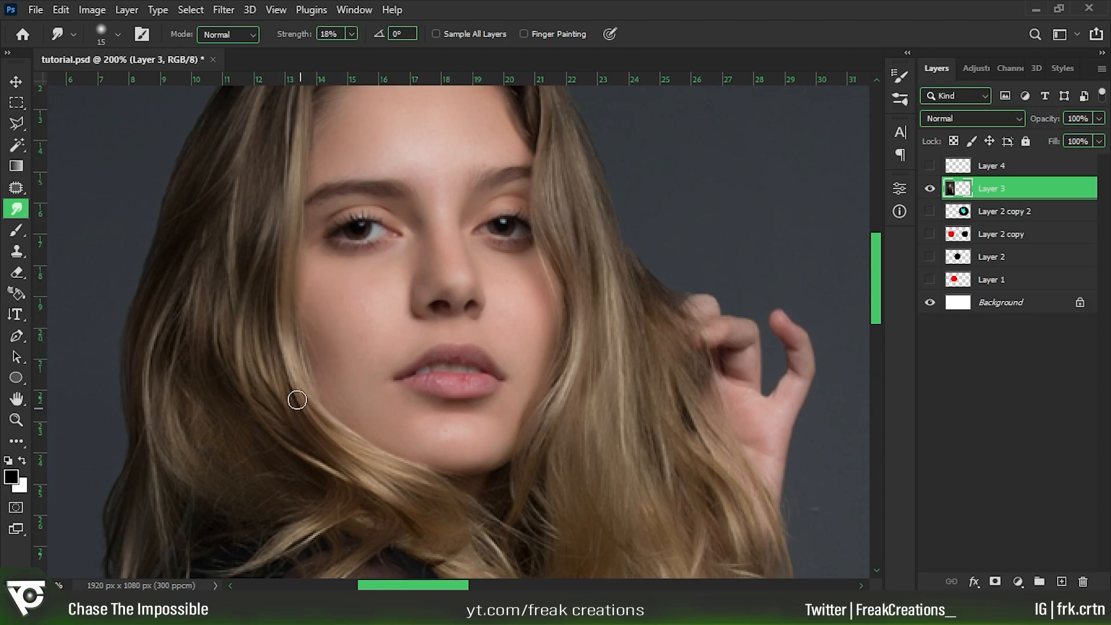
# Open the Gradient tool's custom gradient for editing and view the Basics presets.
pyautogui.hotkey('ctrl', '-')
pyautogui.hotkey('ctrl', '-')
pyautogui.hotkey('ctrl', '-')
pyautogui.click(17, 168)
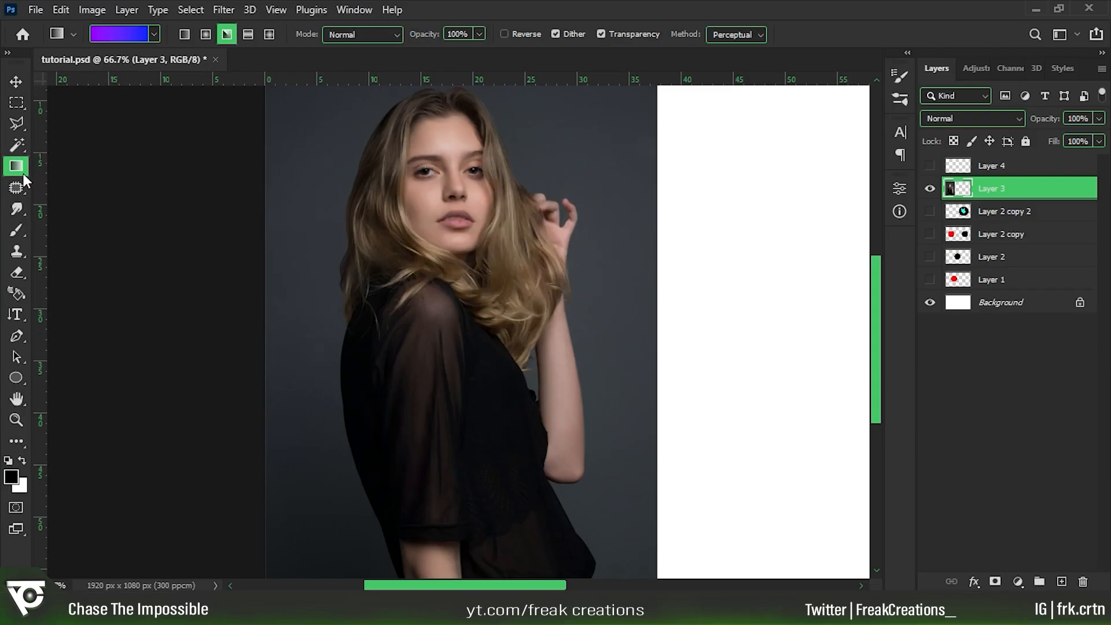
pyautogui.click(118, 35)
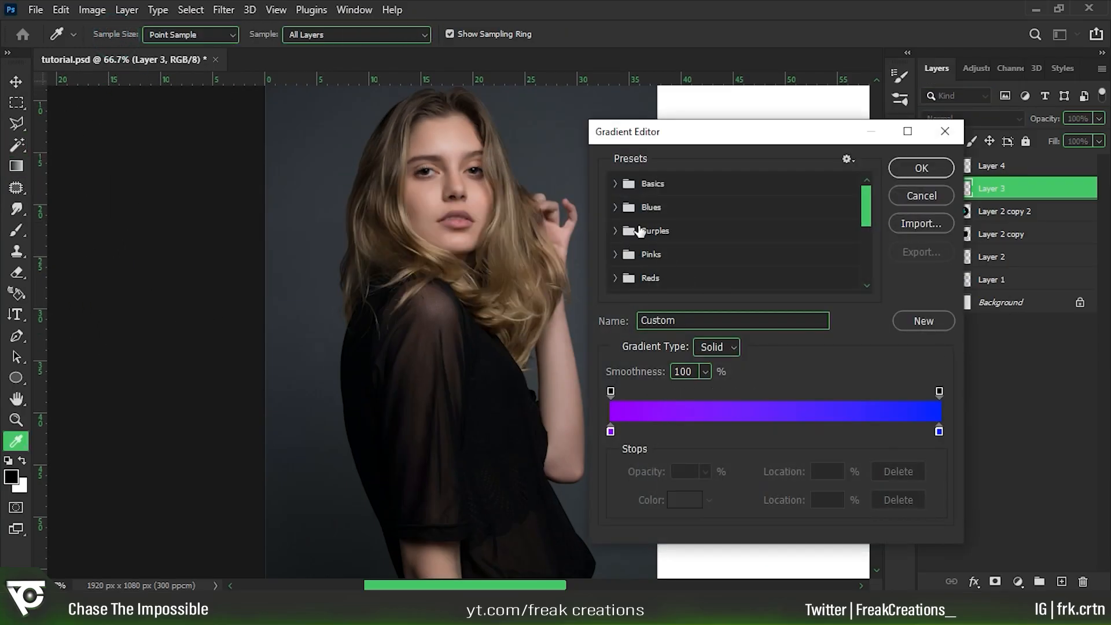
pyautogui.click(652, 183)
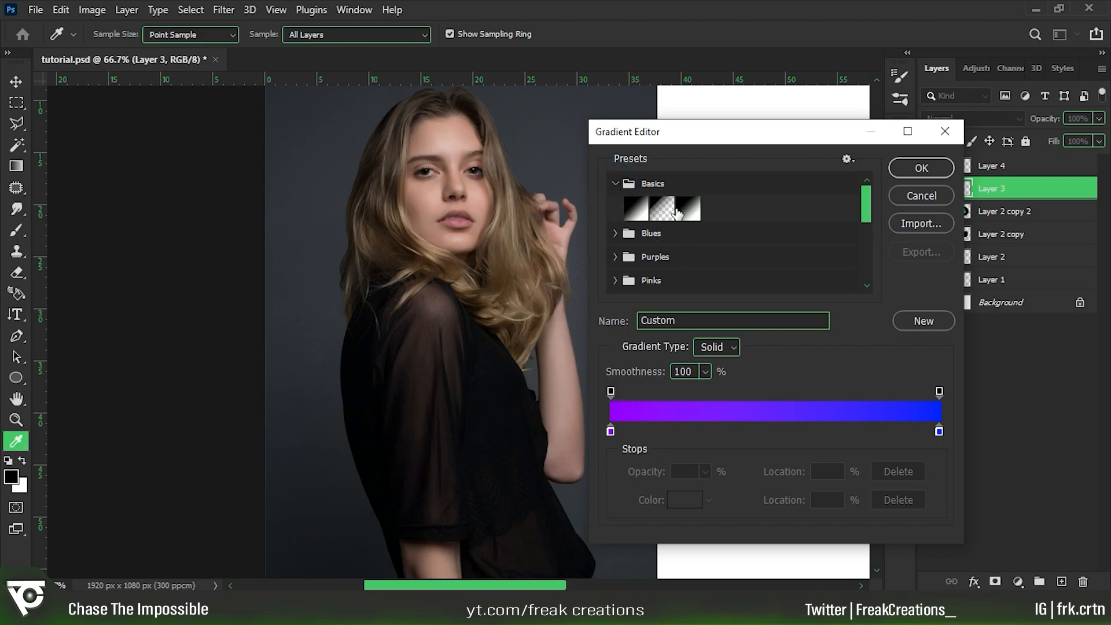
pyautogui.click(616, 184)
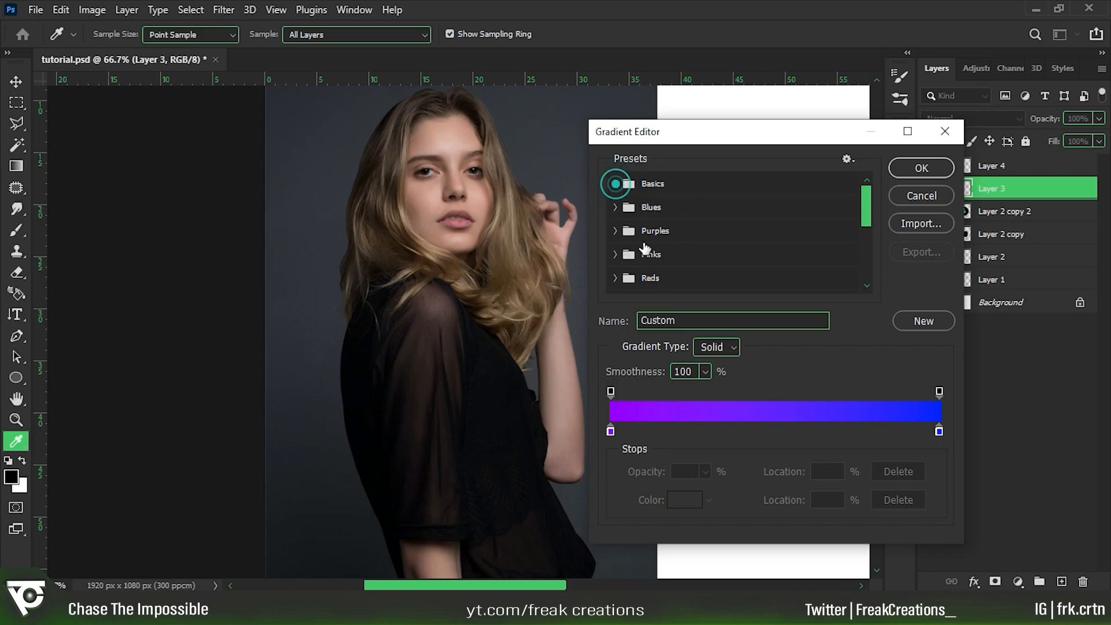
# Change the gradient's starting color stop to a medium blue.
pyautogui.click(609, 432)
pyautogui.click(672, 499)
pyautogui.click(650, 340)
pyautogui.click(726, 247)
pyautogui.moveTo(665, 185); pyautogui.dragTo(702, 163)
pyautogui.click(862, 165)
# Set the gradient's end color stop to bright green #1eff00 and accept the edited gradient.
pyautogui.click(938, 432)
pyautogui.click(685, 499)
pyautogui.click(718, 320)
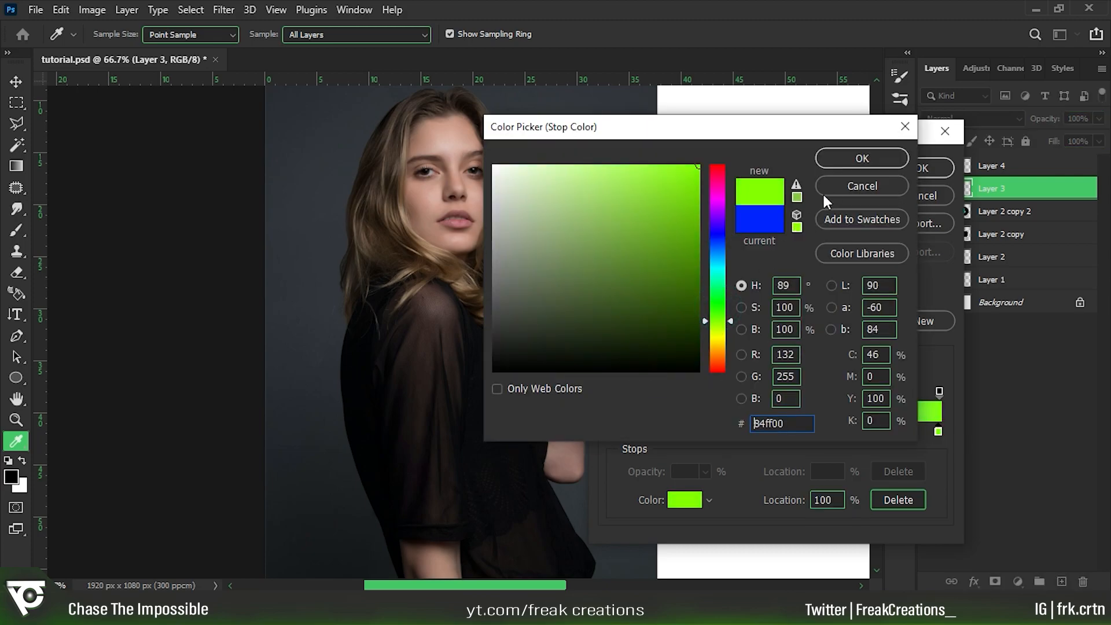
pyautogui.click(716, 306)
pyautogui.click(848, 158)
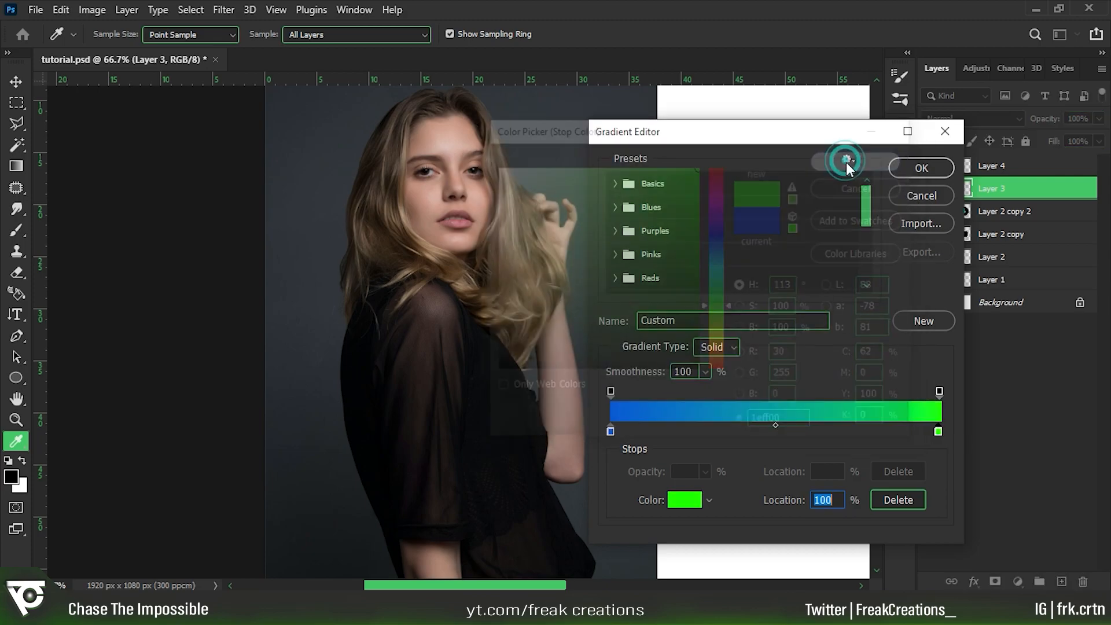
pyautogui.click(906, 170)
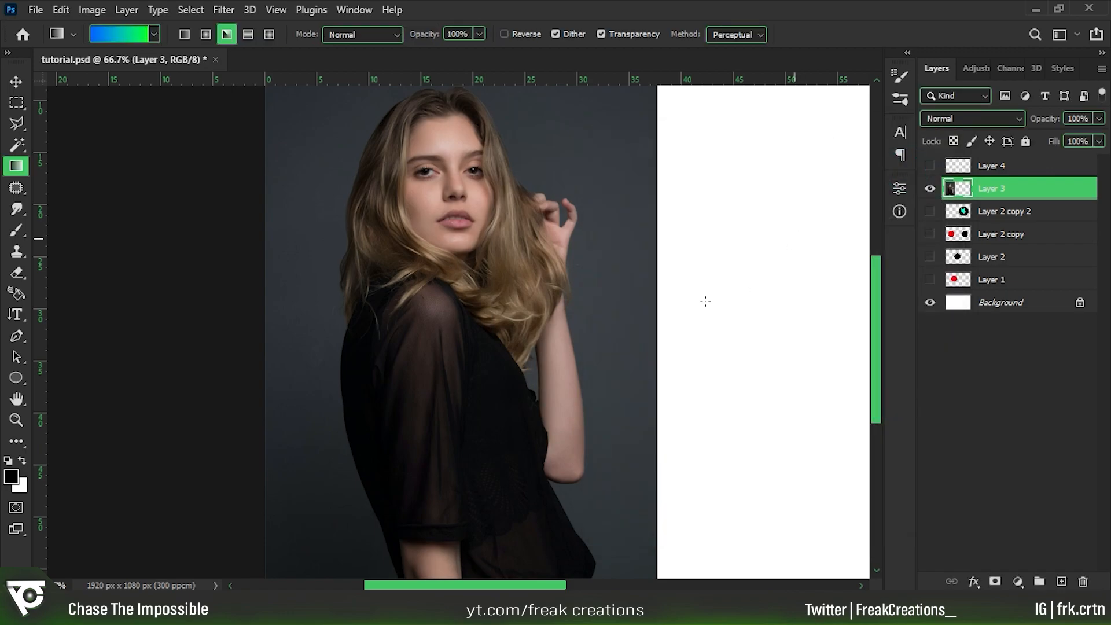
# Try an angle gradient diagonally across the whole canvas on Layer 3, from the upper-left to the lower-right corner, and undo it.
pyautogui.hotkey('ctrl', '-')
pyautogui.hotkey('ctrl', '-')
pyautogui.moveTo(274, 160); pyautogui.dragTo(791, 449)
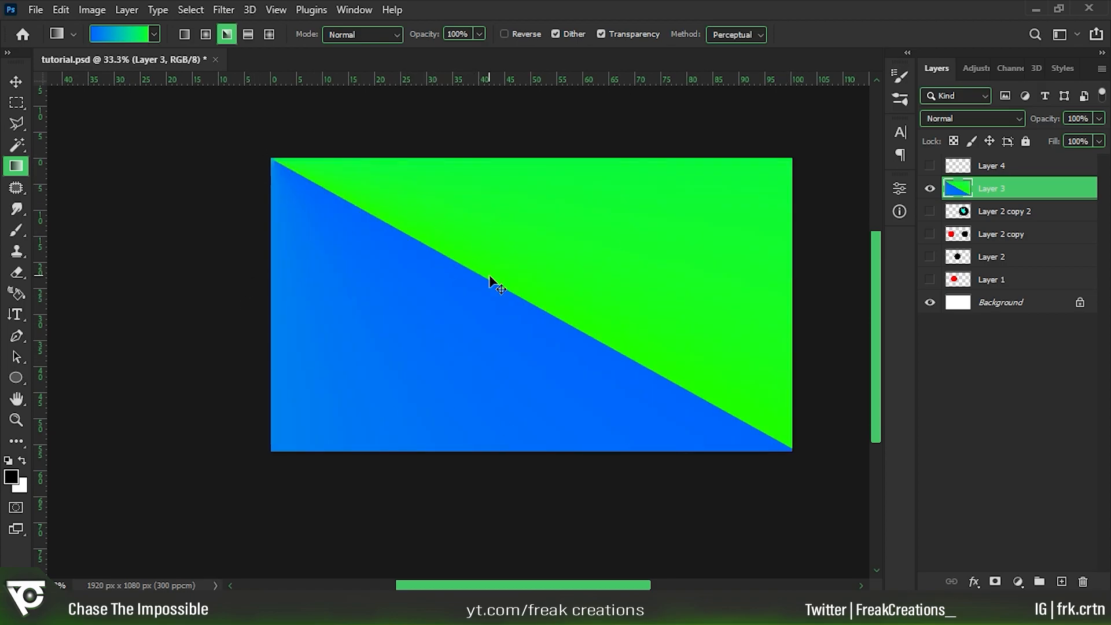
pyautogui.hotkey('ctrl', 'z')
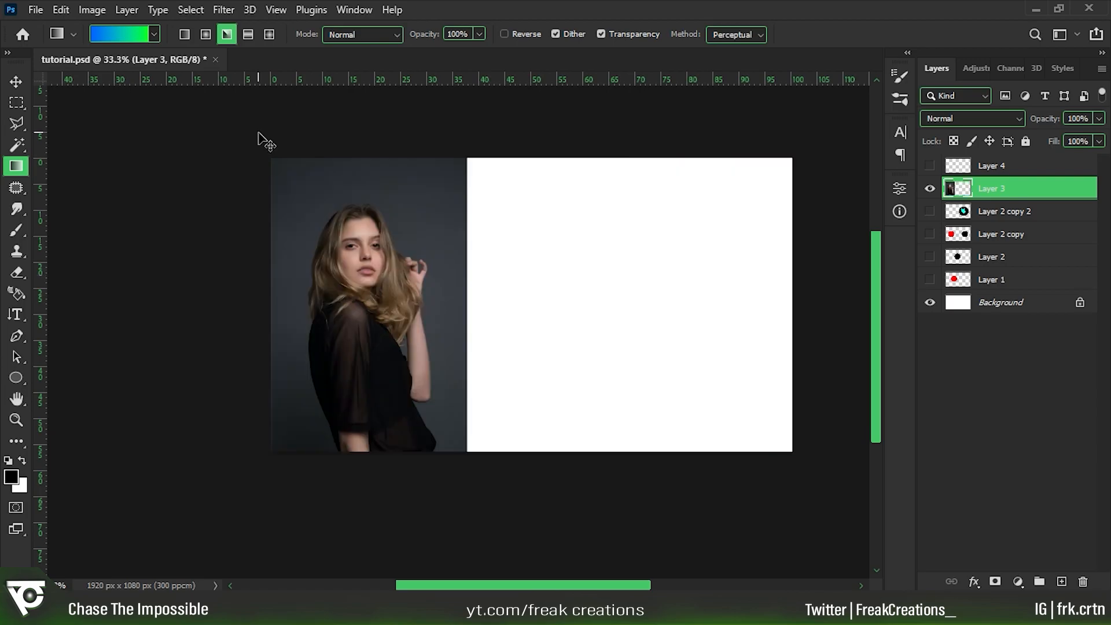
# Try a radial gradient starting at the canvas's upper-left corner and ending at its lower-right corner, and undo it.
pyautogui.click(203, 34)
pyautogui.moveTo(268, 162); pyautogui.dragTo(794, 448)
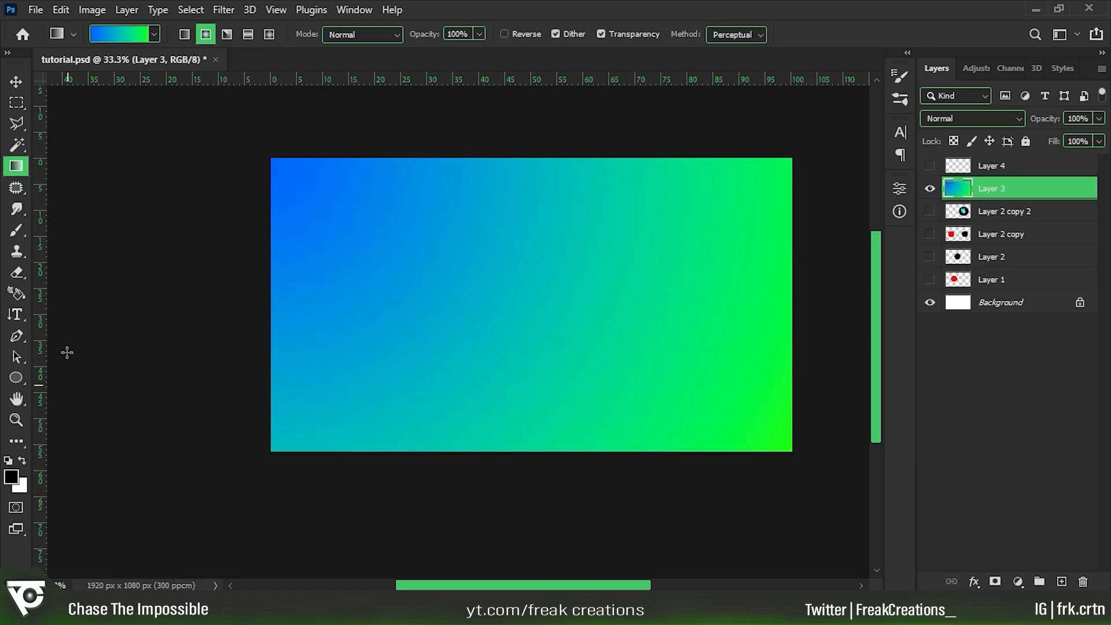
pyautogui.hotkey('ctrl', 'z')
# Try a diagonal linear gradient on Layer 3, undo it, and try a diamond gradient.
pyautogui.click(185, 35)
pyautogui.moveTo(310, 196); pyautogui.dragTo(770, 409)
pyautogui.hotkey('ctrl', 'z')
pyautogui.click(271, 34)
pyautogui.moveTo(339, 219); pyautogui.dragTo(810, 443)
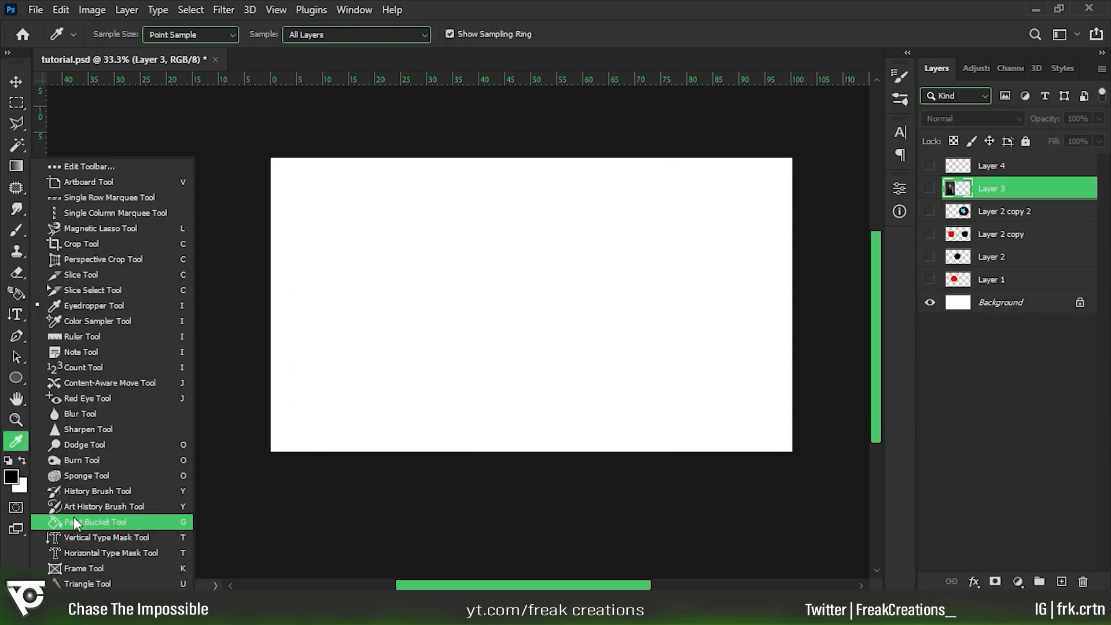
# Choose the Paint Bucket tool and set the foreground color to bright cyan.
pyautogui.click(75, 518)
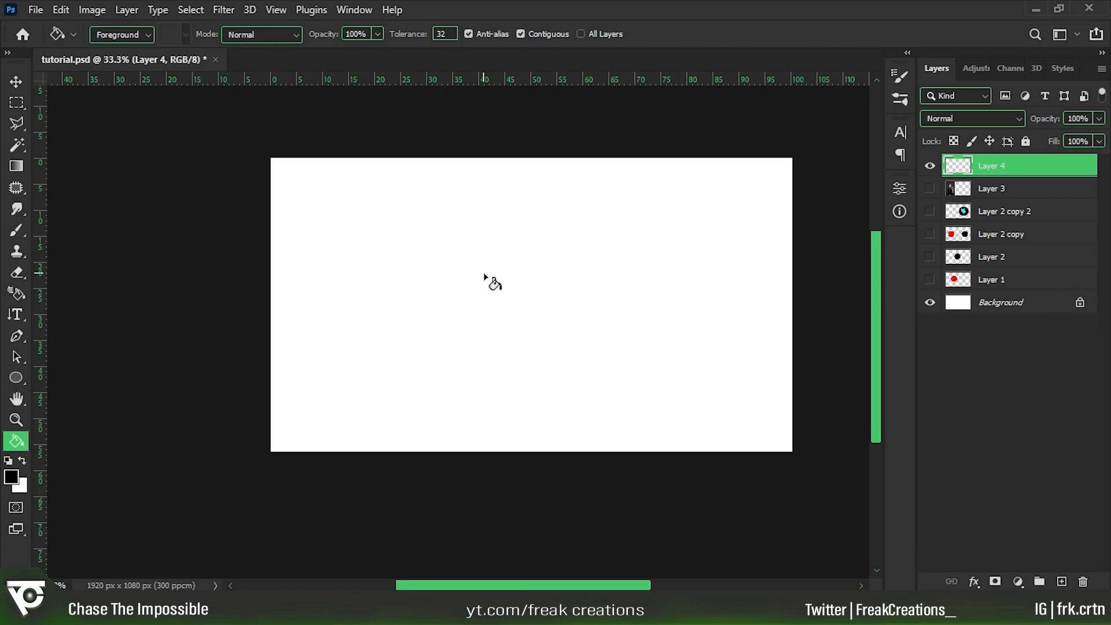
pyautogui.click(11, 477)
pyautogui.click(630, 218)
pyautogui.click(897, 156)
# Try filling the whole of Layer 4 with the cyan foreground color, and undo the fill.
pyautogui.click(509, 284)
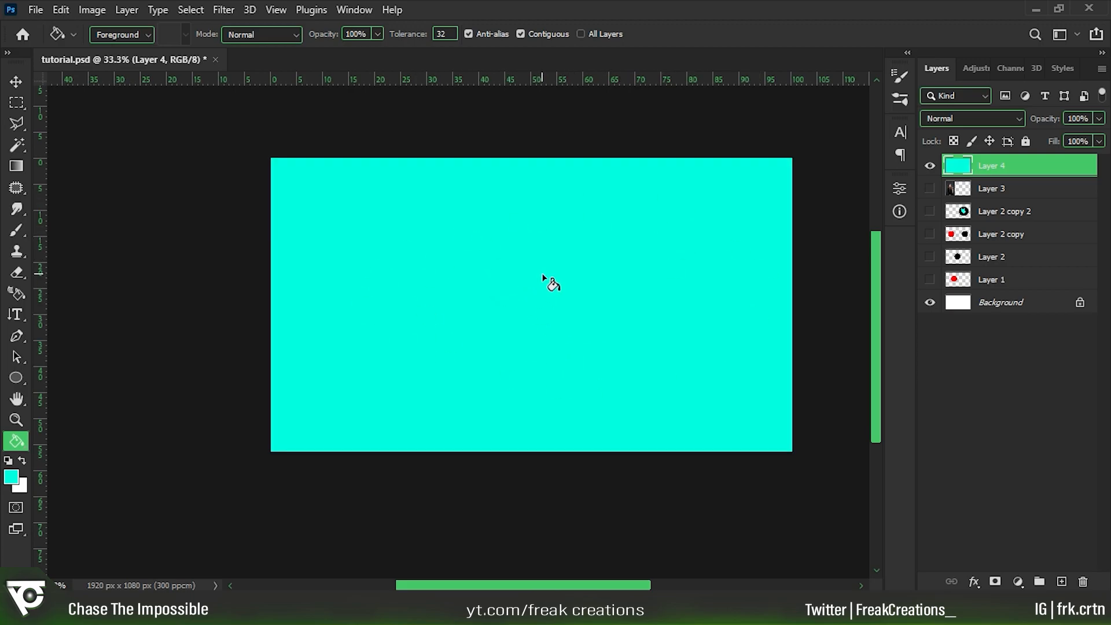
pyautogui.hotkey('ctrl', 'z')
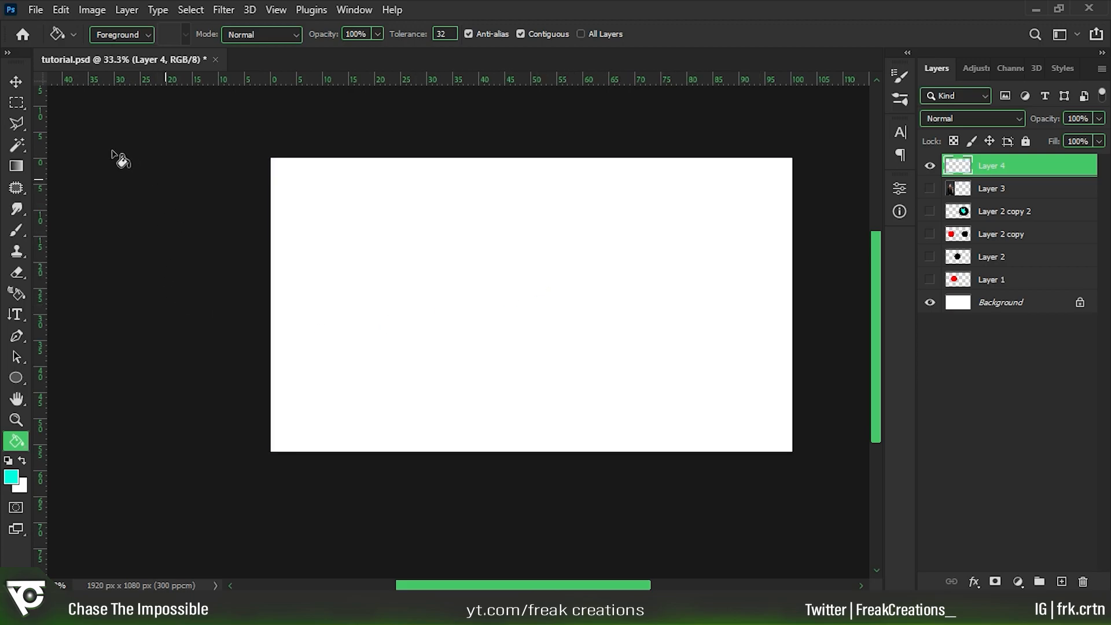
# Make a rectangular selection left of the canvas center on Layer 4 and fill it with cyan using the Paint Bucket tool.
pyautogui.press('m')
pyautogui.moveTo(342, 220)
pyautogui.mouseDown()
pyautogui.moveTo(496, 360)
pyautogui.moveTo(591, 382)
pyautogui.mouseUp()
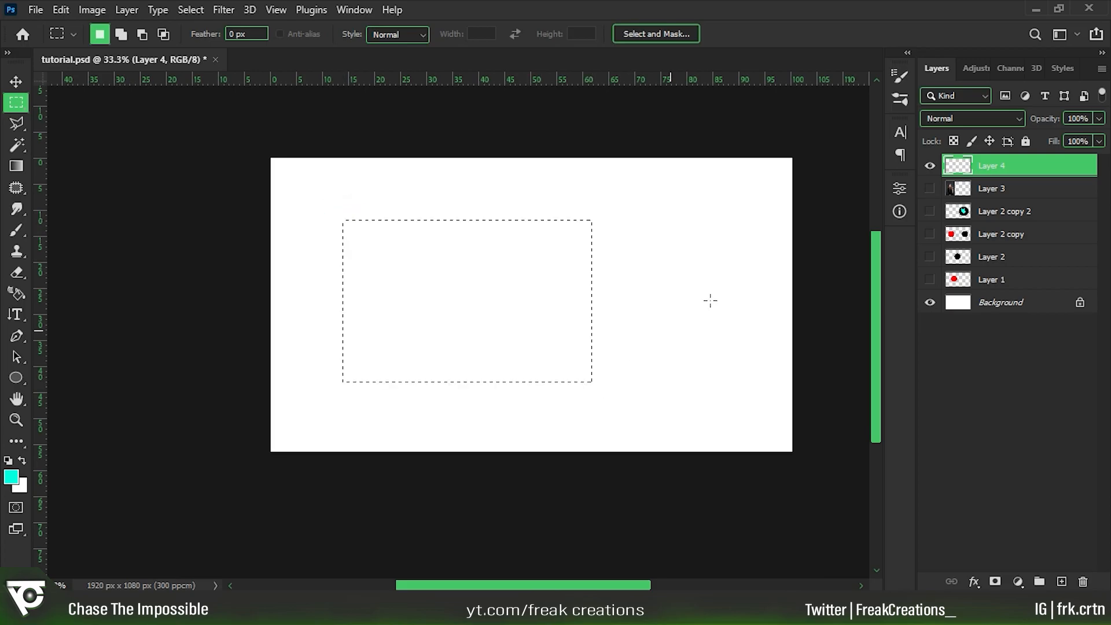
pyautogui.click(17, 441)
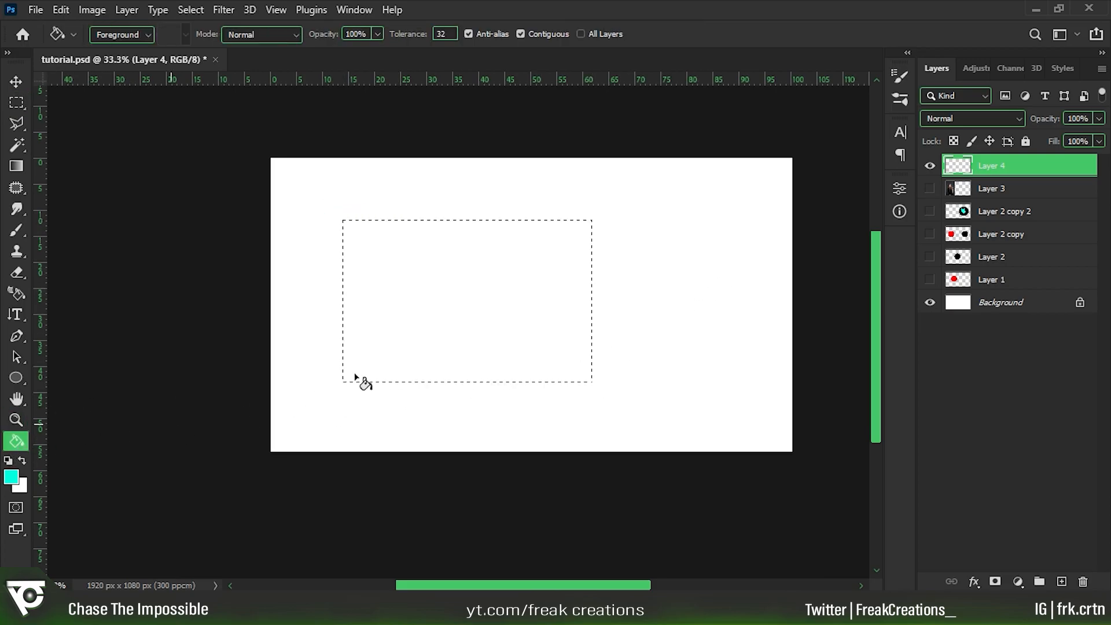
pyautogui.click(460, 310)
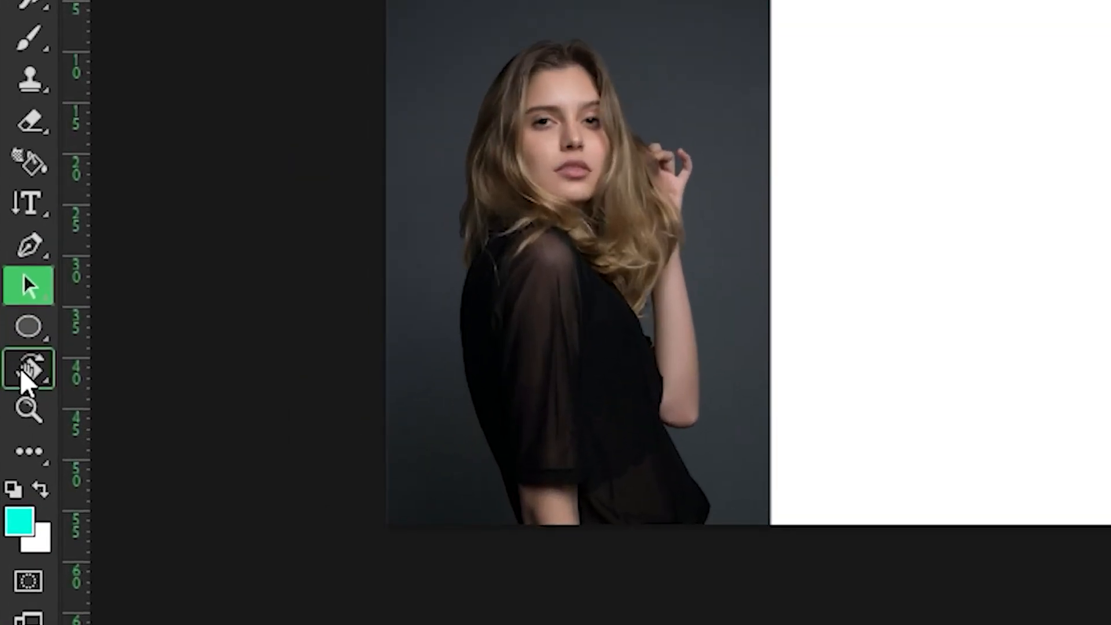
# Rotate the canvas view to -90° freehand with the Rotate View tool, and reset the view to 0°.
pyautogui.click(16, 399)
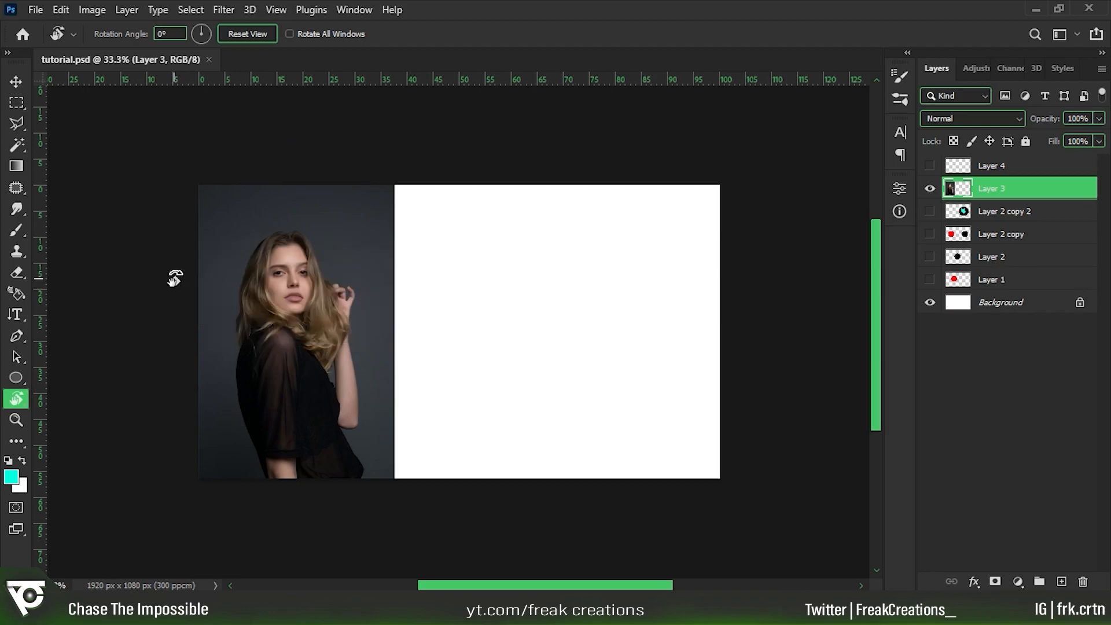
pyautogui.moveTo(174, 279); pyautogui.dragTo(526, 445)
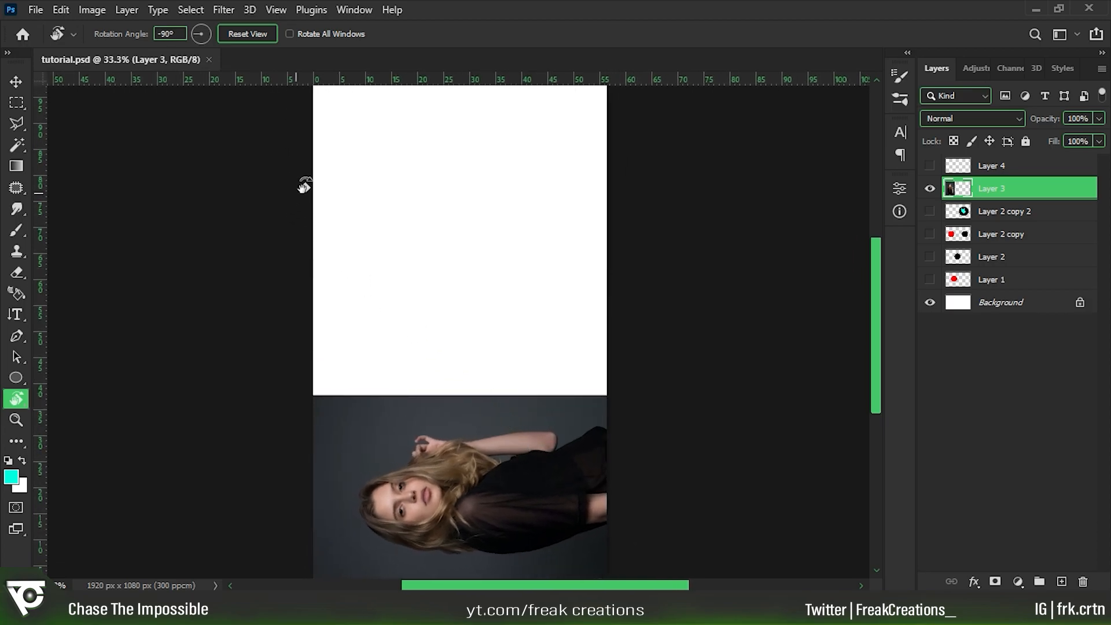
pyautogui.press('Escape')
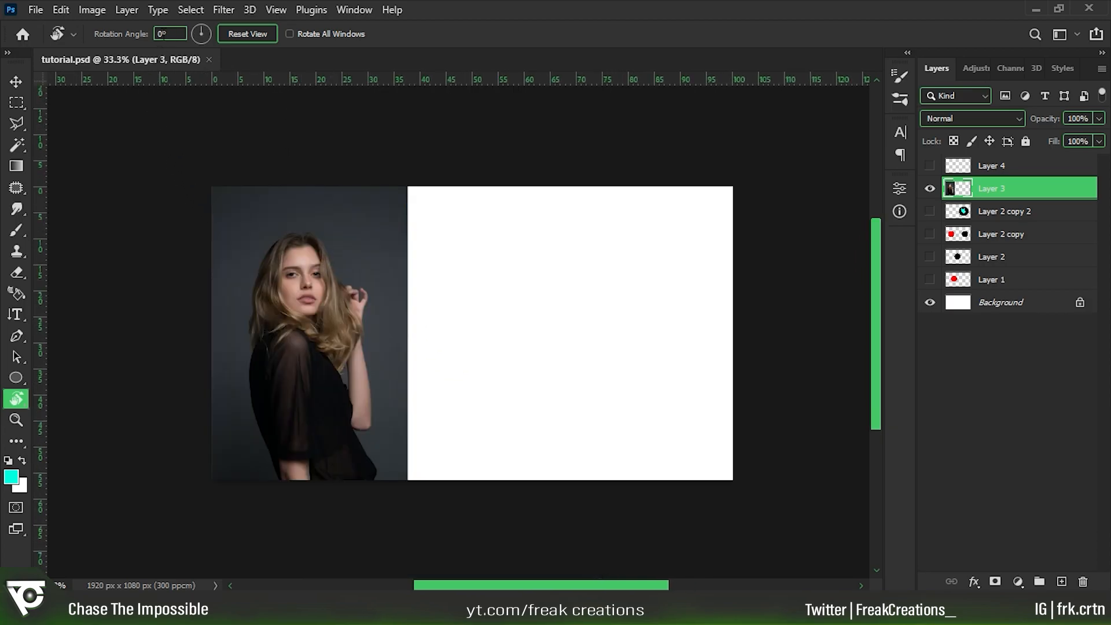
# Set the canvas view's rotation angle to 90°, and change it to 180°.
pyautogui.click(136, 35)
pyautogui.write('90')
pyautogui.press('Return')
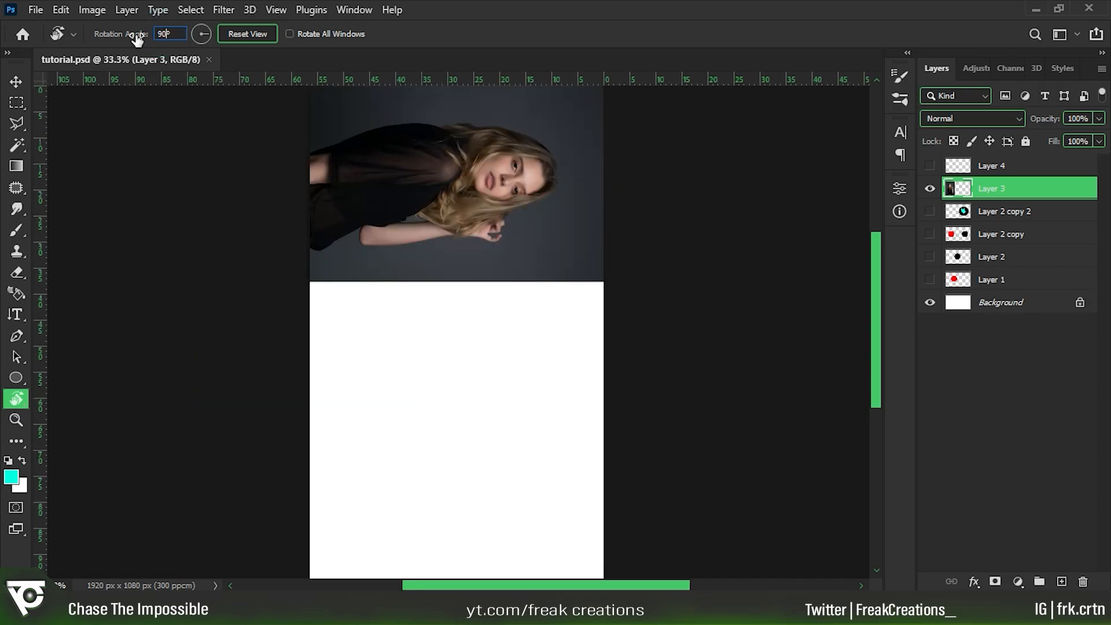
pyautogui.write('180')
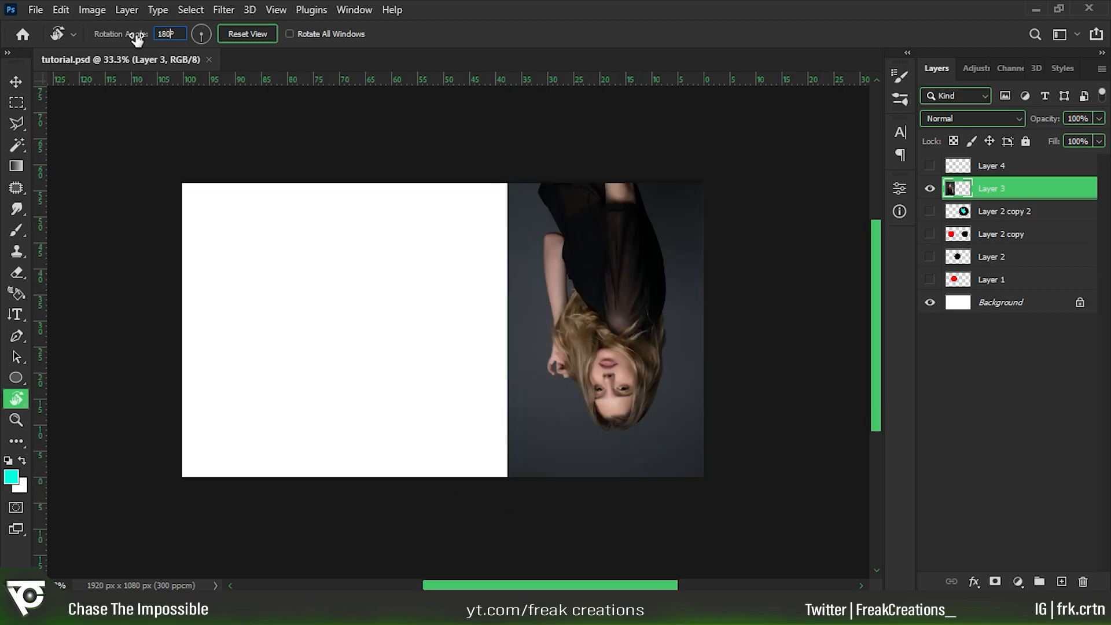